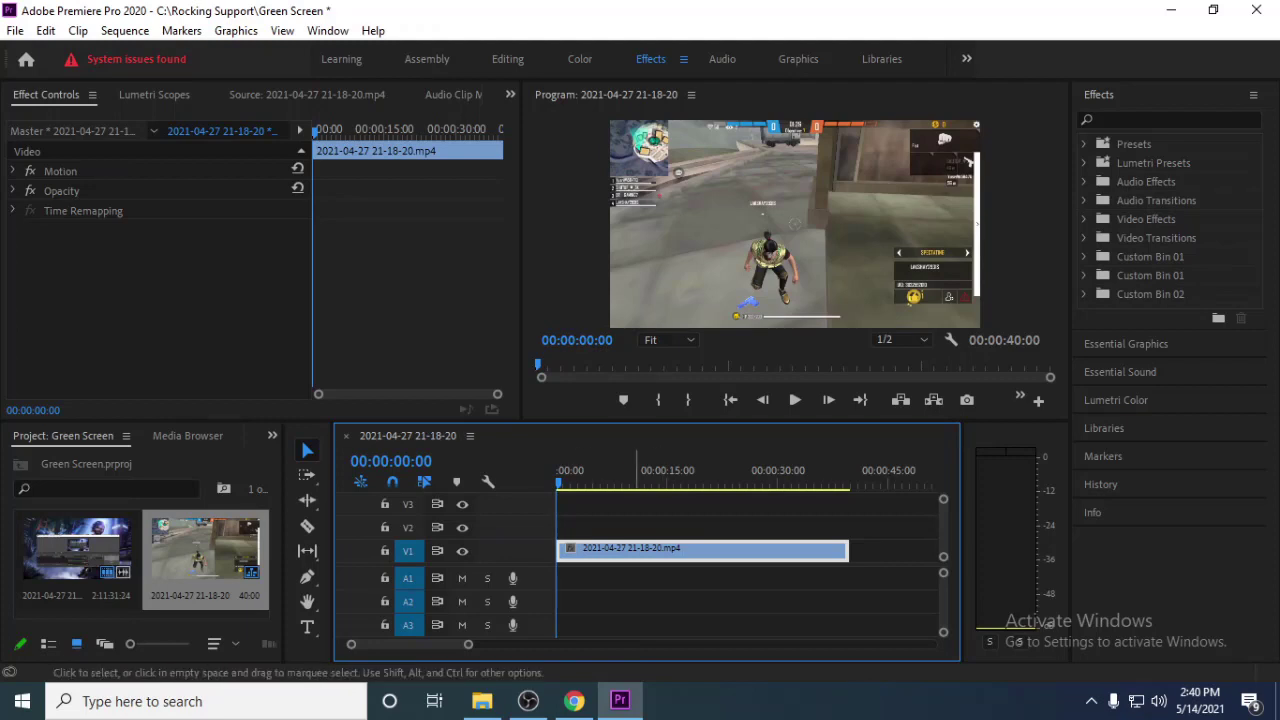
{"action": "left_click", "coordinate": [795, 224]}
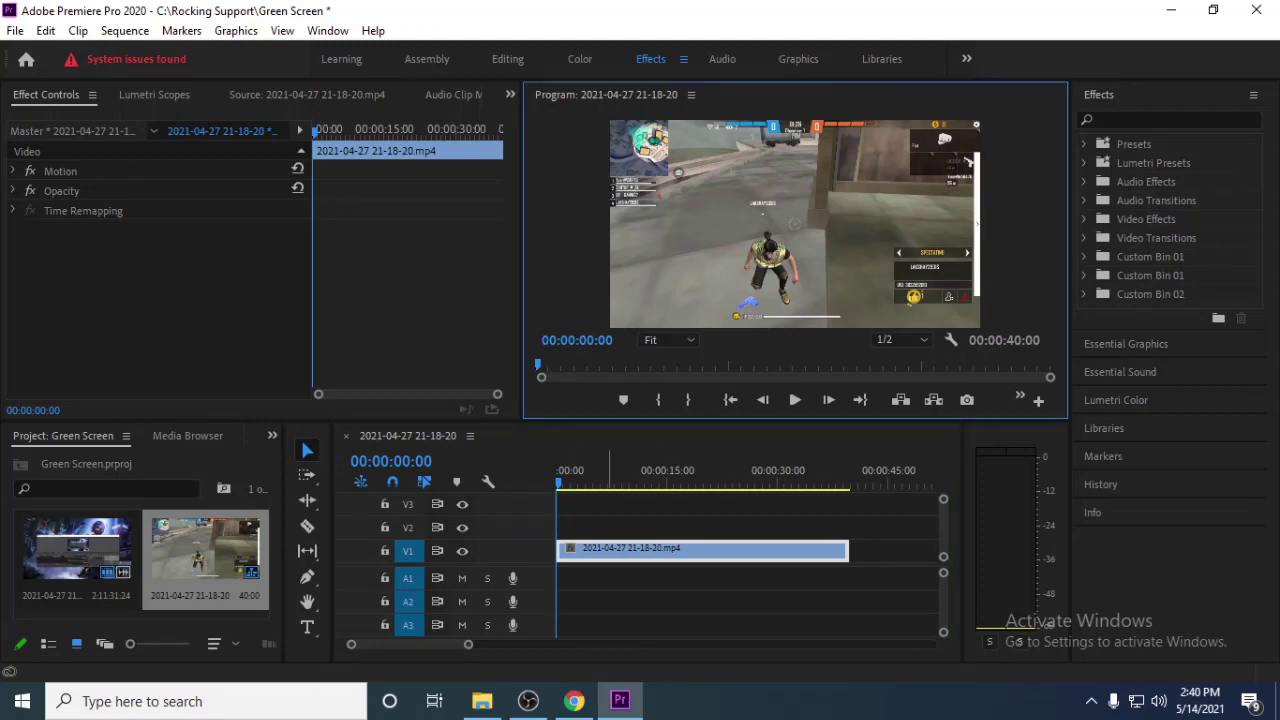
{"action": "mouse_move", "coordinate": [538, 365]}
{"action": "left_mouse_down"}
{"action": "mouse_move", "coordinate": [824, 365]}
{"action": "mouse_move", "coordinate": [538, 365]}
{"action": "left_mouse_up"}
{"action": "left_click", "coordinate": [634, 551]}
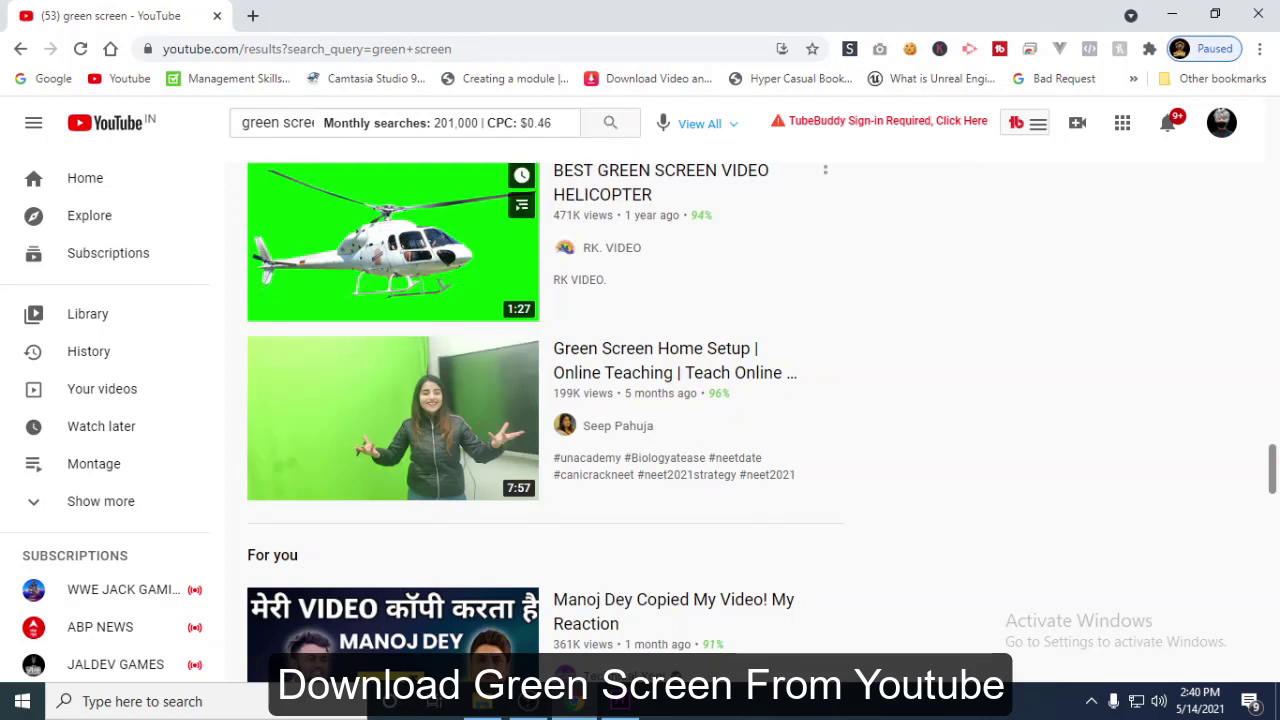
- Leave the YouTube results and import the BEST GREEN SCREEN VIDEO HELICOPTER file from the Downloads folder into the Premiere Pro project
{"action": "scroll", "coordinate": [545, 422], "scroll_direction": "up", "scroll_amount": 2}
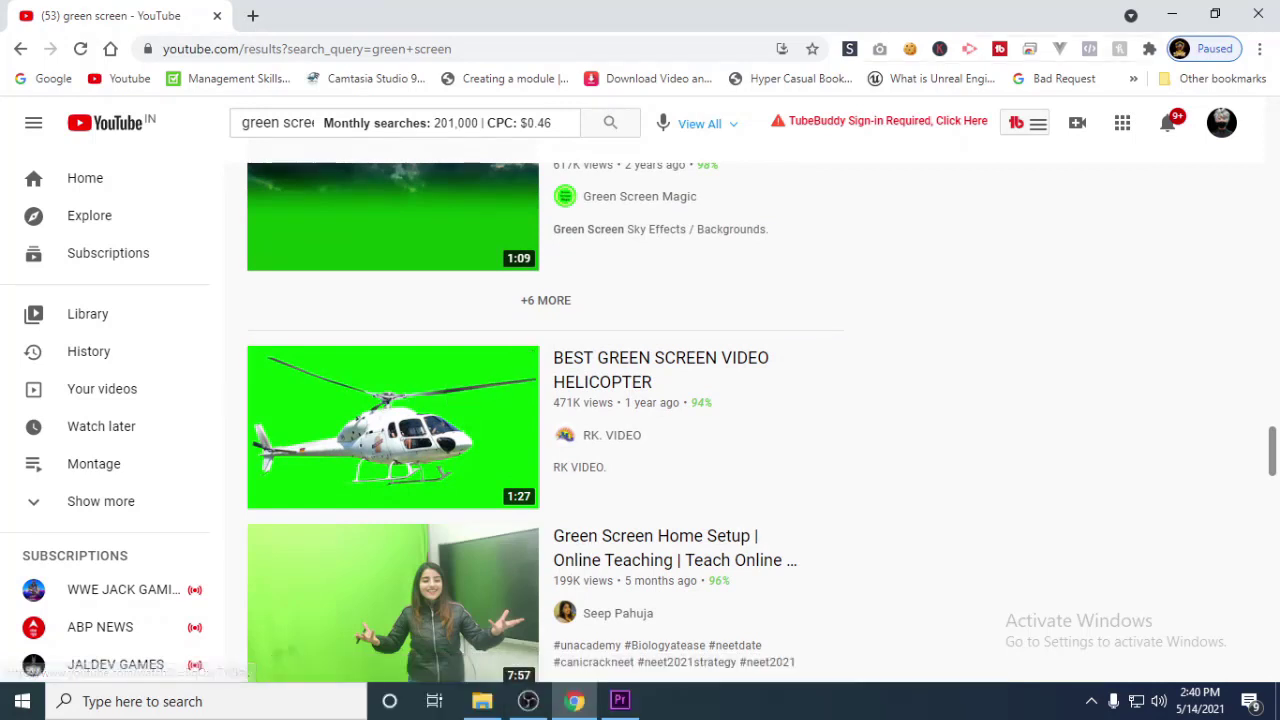
{"action": "left_click", "coordinate": [1172, 14]}
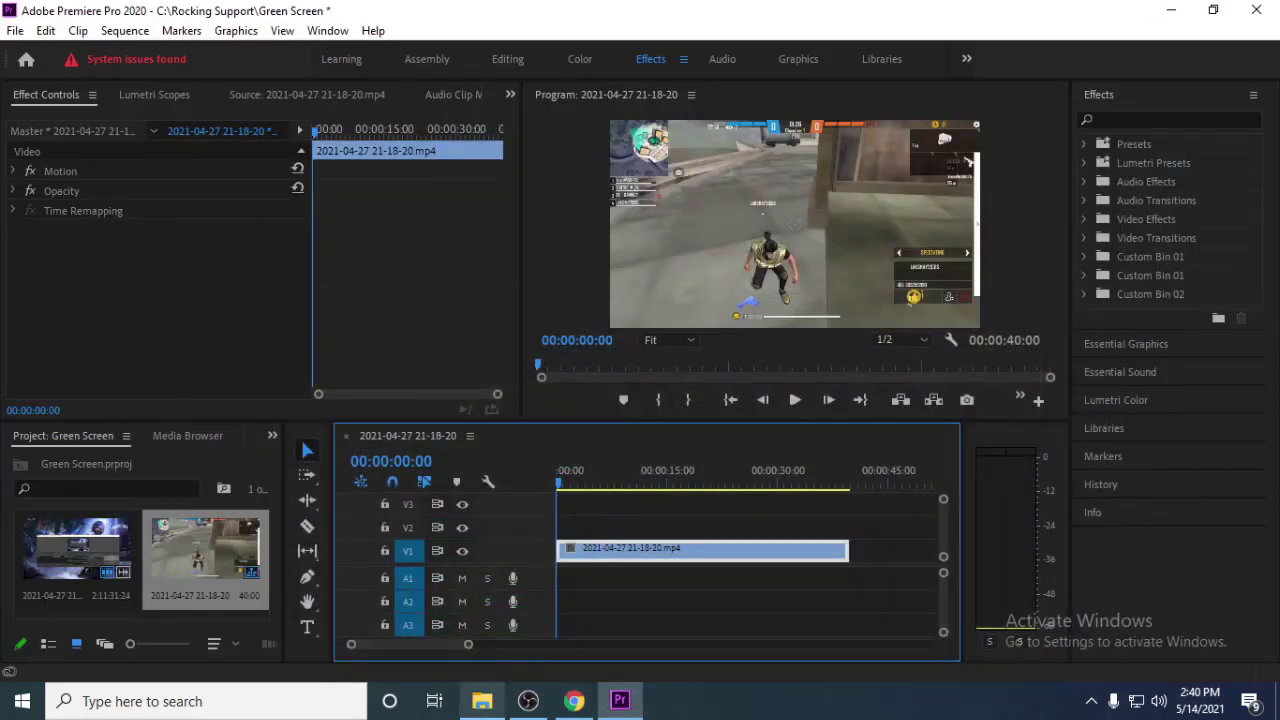
{"action": "left_click", "coordinate": [482, 701]}
{"action": "left_click_drag", "start_coordinate": [1030, 18], "coordinate": [1035, 57]}
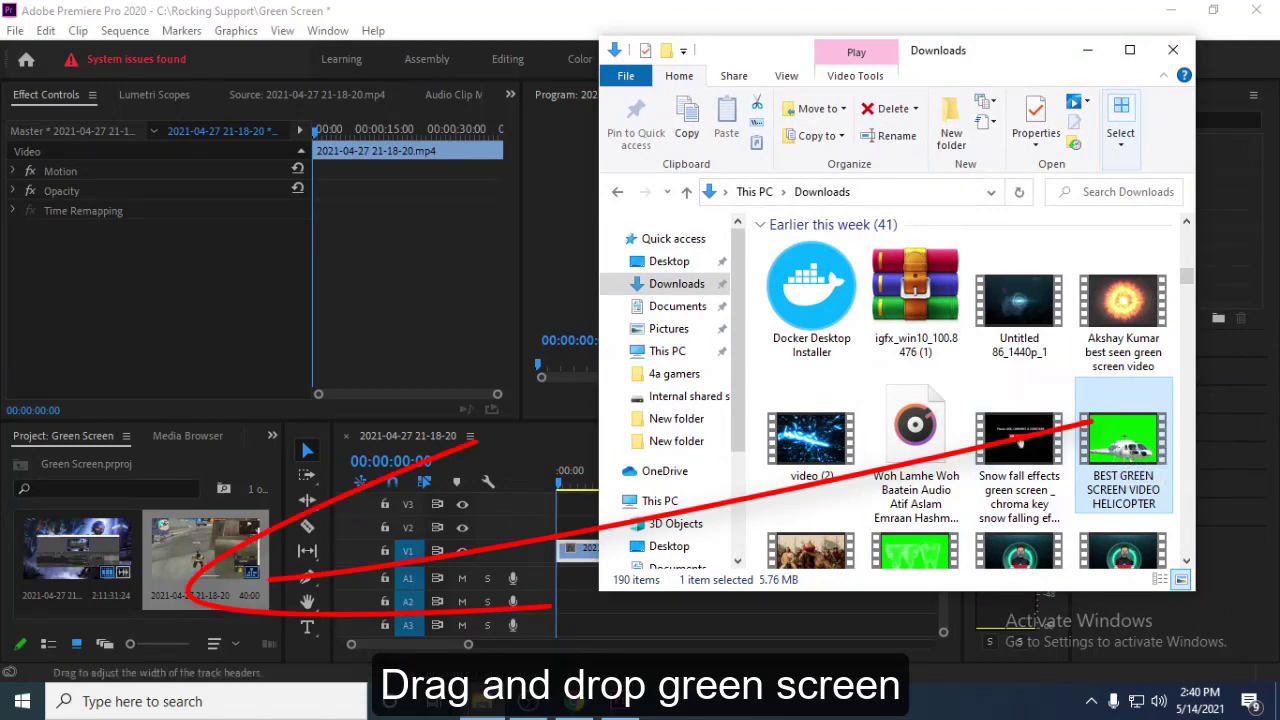
{"action": "left_click_drag", "start_coordinate": [1122, 440], "coordinate": [190, 575]}
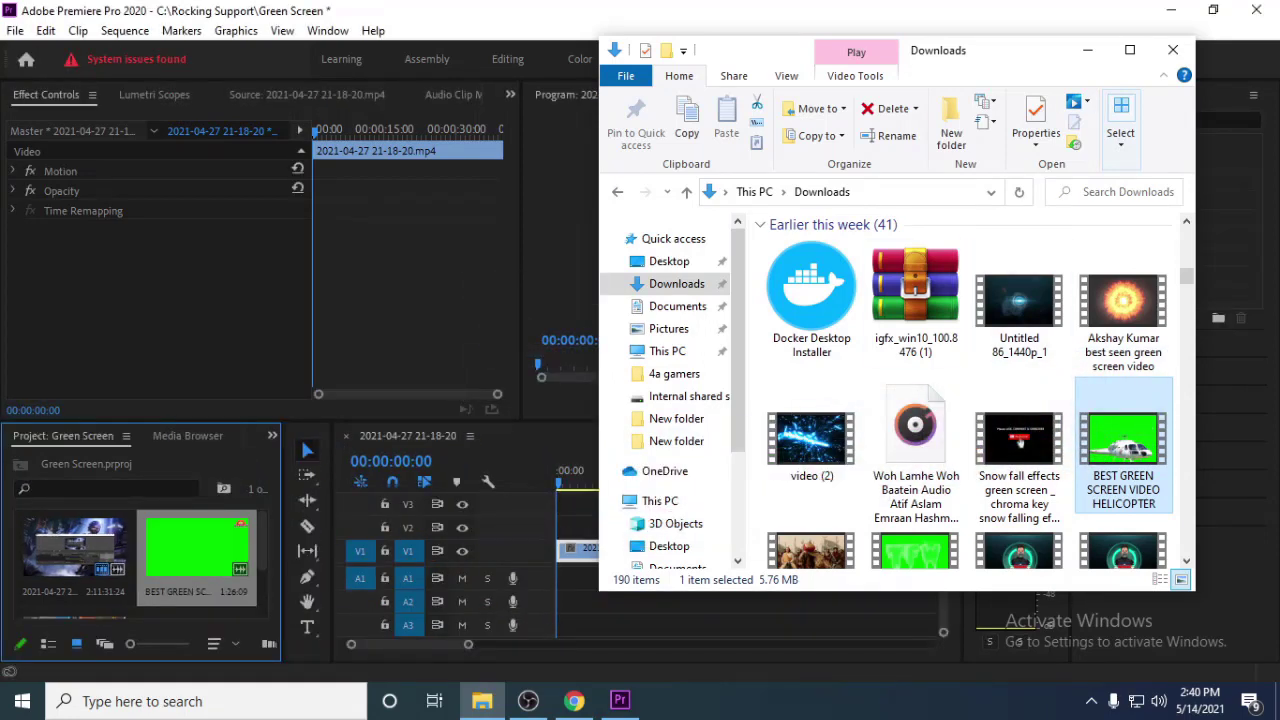
{"action": "left_click", "coordinate": [1088, 49]}
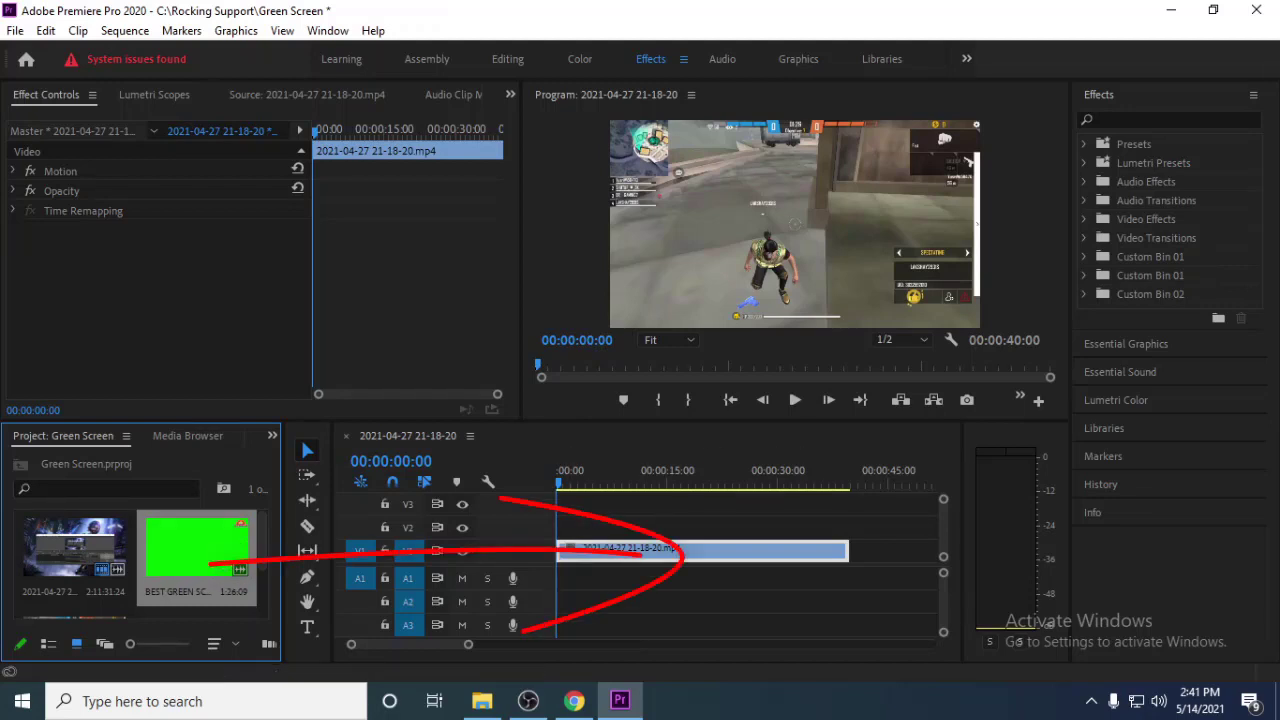
- Place the helicopter green screen clip on track V1 after the gameplay clip, leaving a small gap between them
{"action": "left_click_drag", "start_coordinate": [197, 545], "coordinate": [880, 550]}
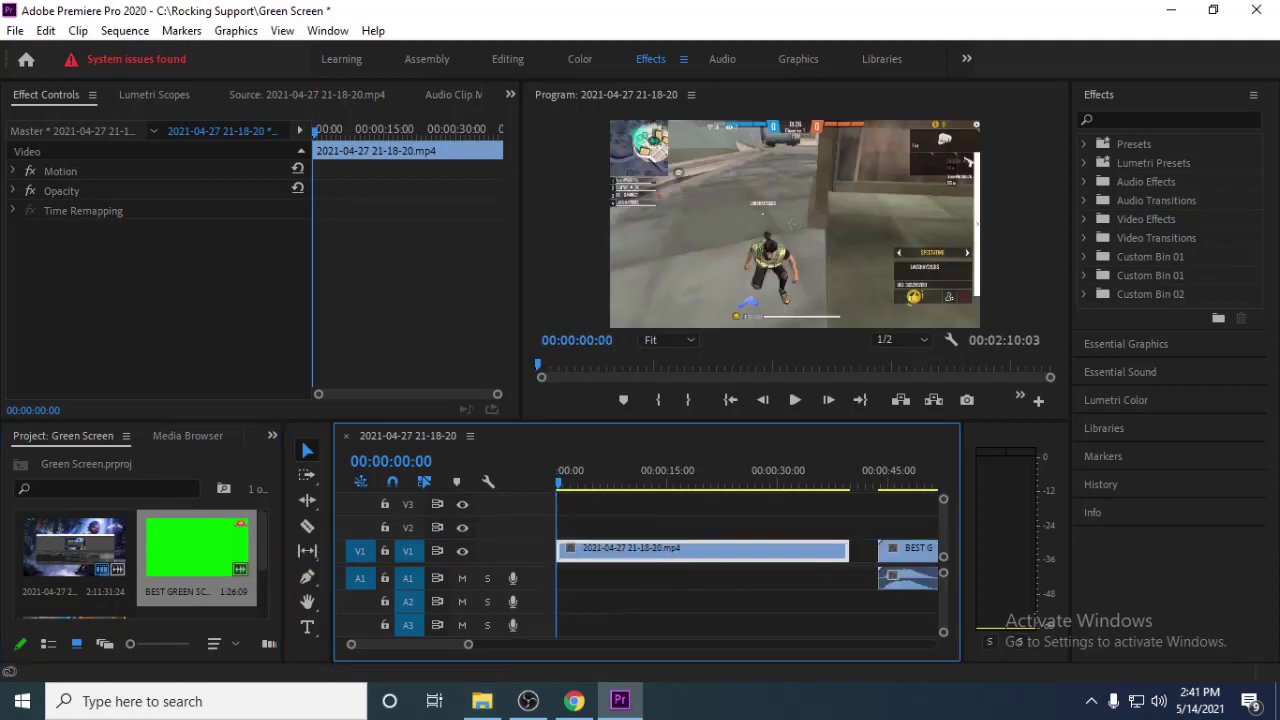
{"action": "scroll", "coordinate": [746, 560], "scroll_direction": "down", "scroll_amount": 10}
{"action": "scroll", "coordinate": [746, 560], "scroll_direction": "up", "scroll_amount": 10}
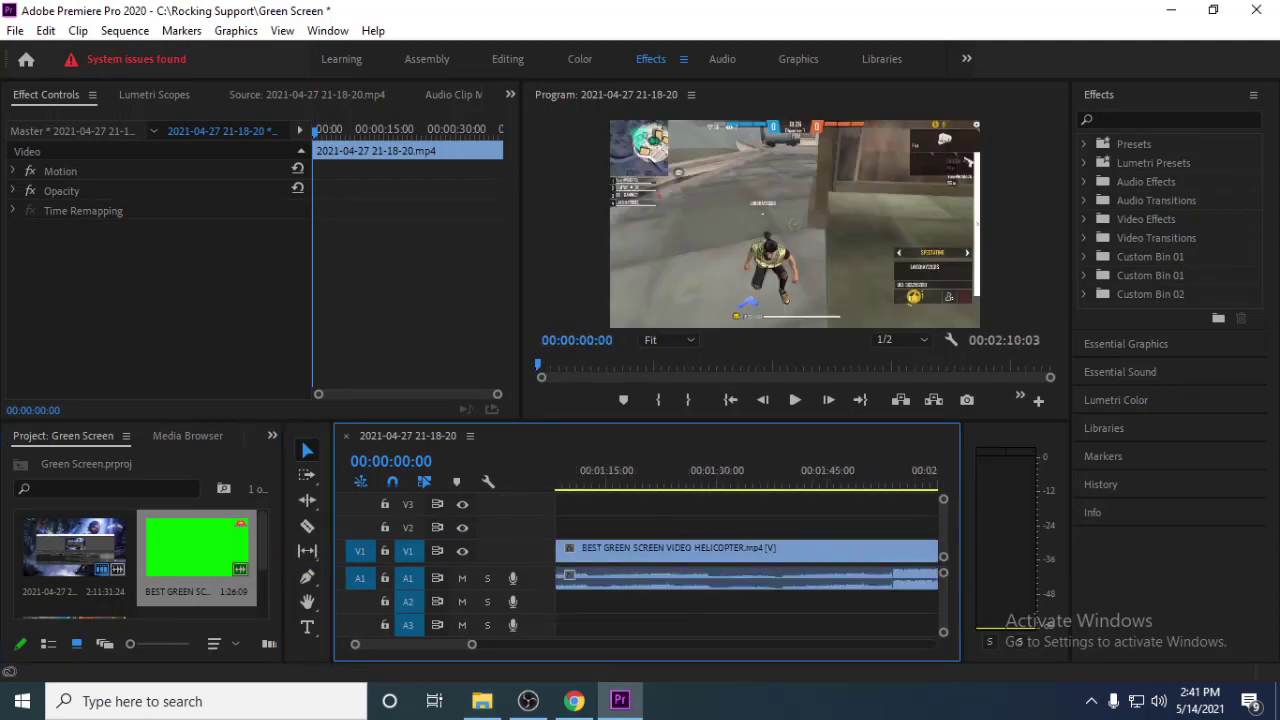
{"action": "left_click", "coordinate": [908, 548]}
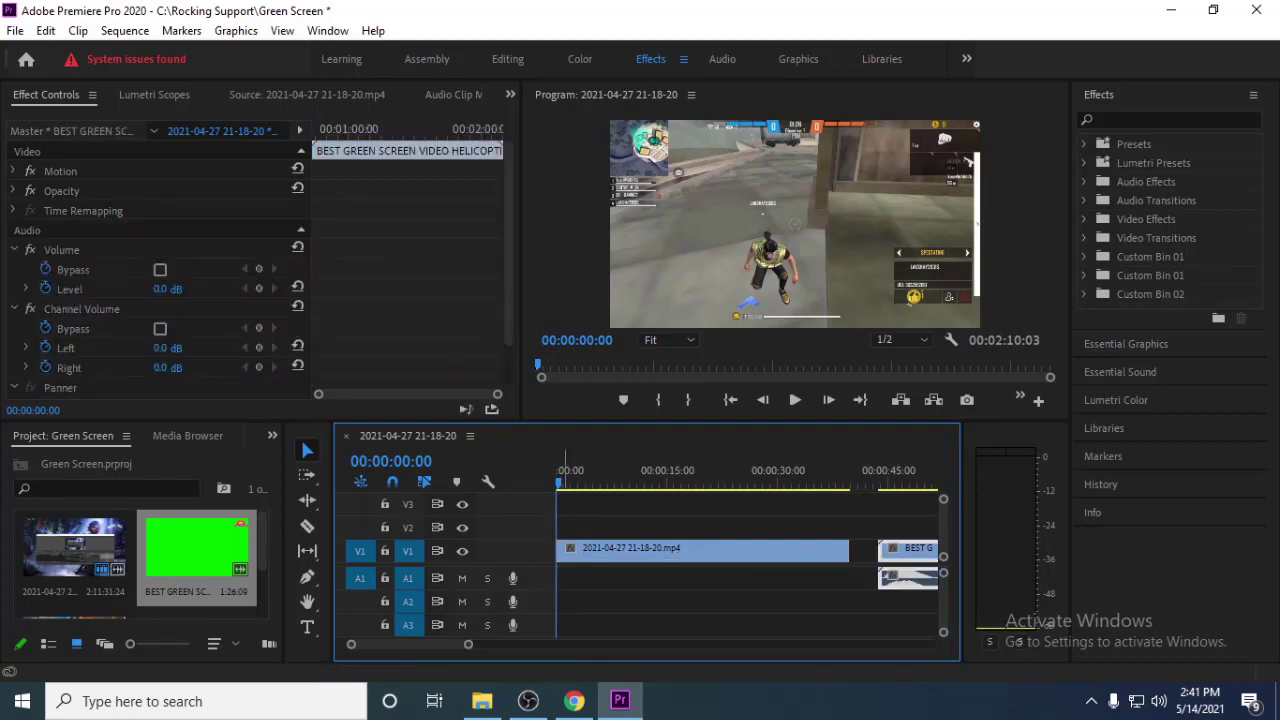
- Split the helicopter clip at 00:00:59:13 with the Razor tool and delete the logo intro before the cut
{"action": "key", "text": "space"}
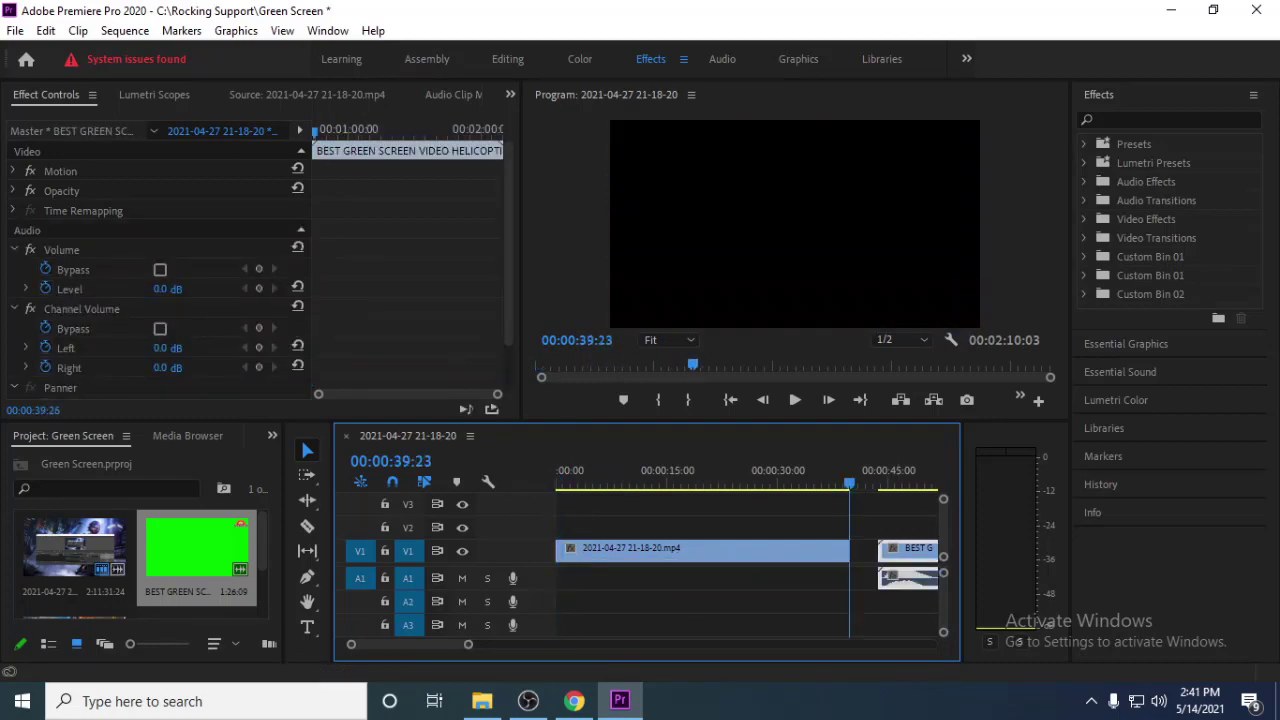
{"action": "key", "text": "space"}
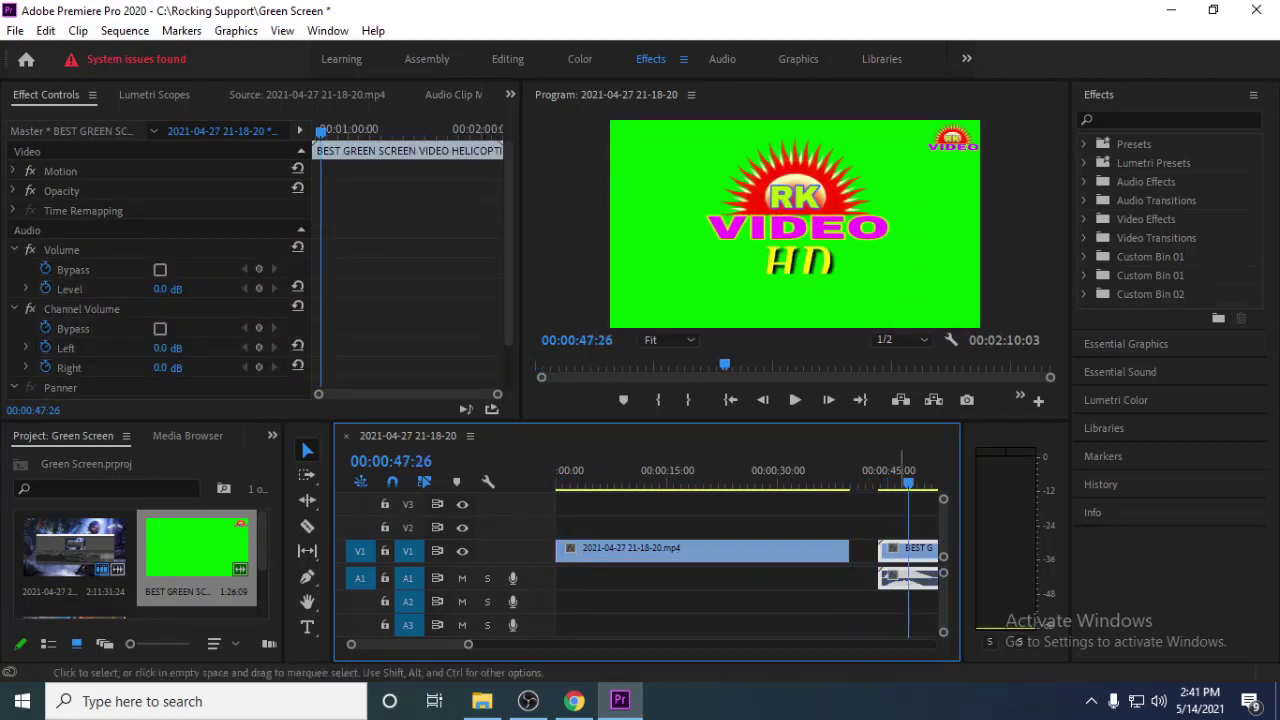
{"action": "key", "text": "backslash"}
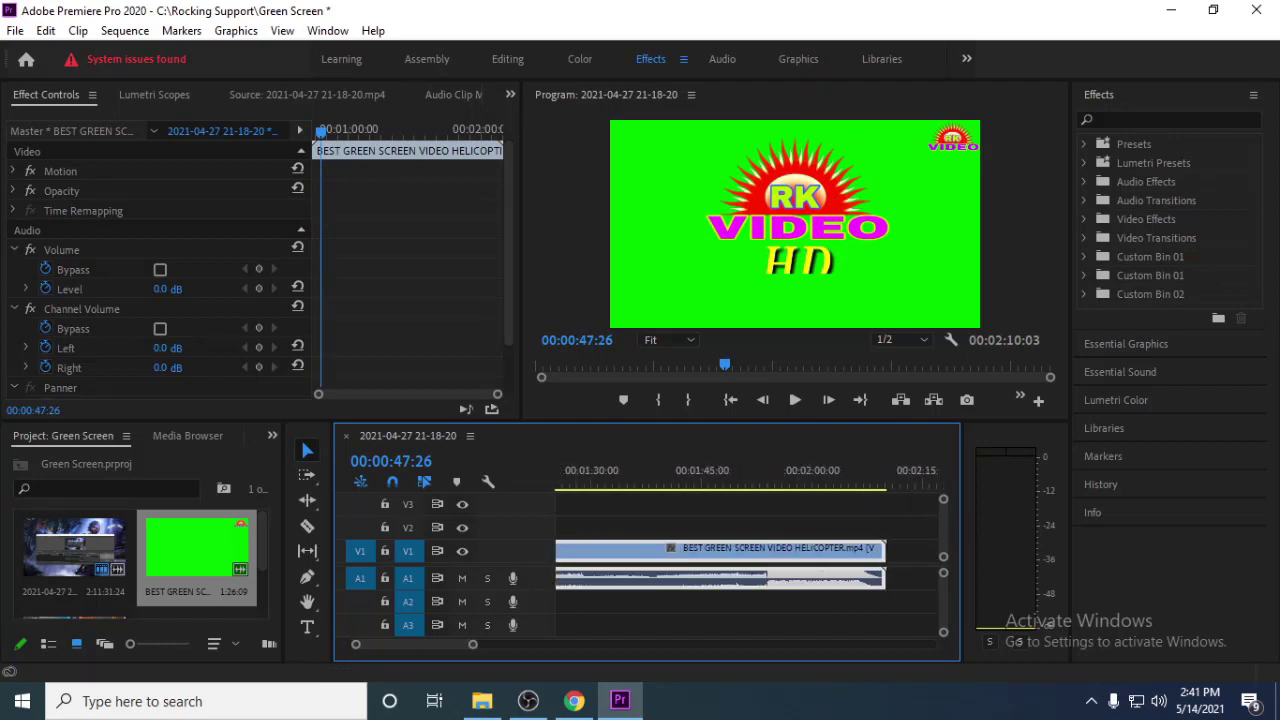
{"action": "key", "text": "backslash"}
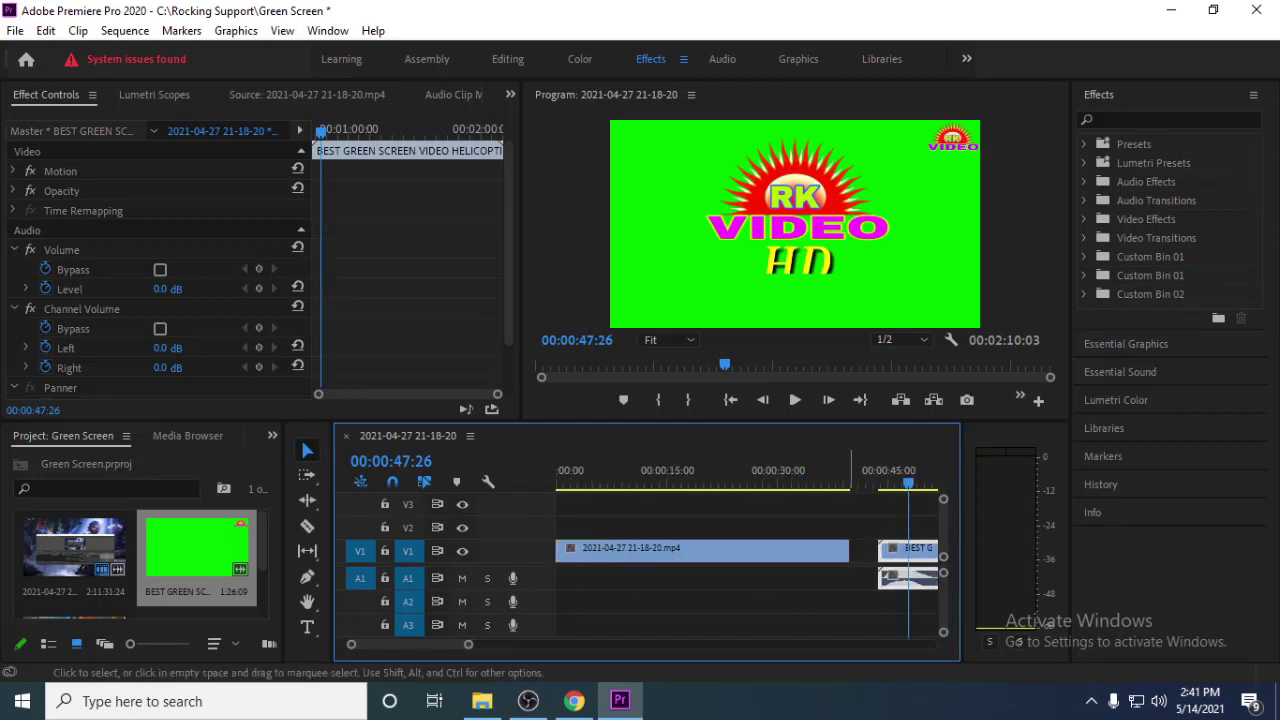
{"action": "key", "text": "backslash"}
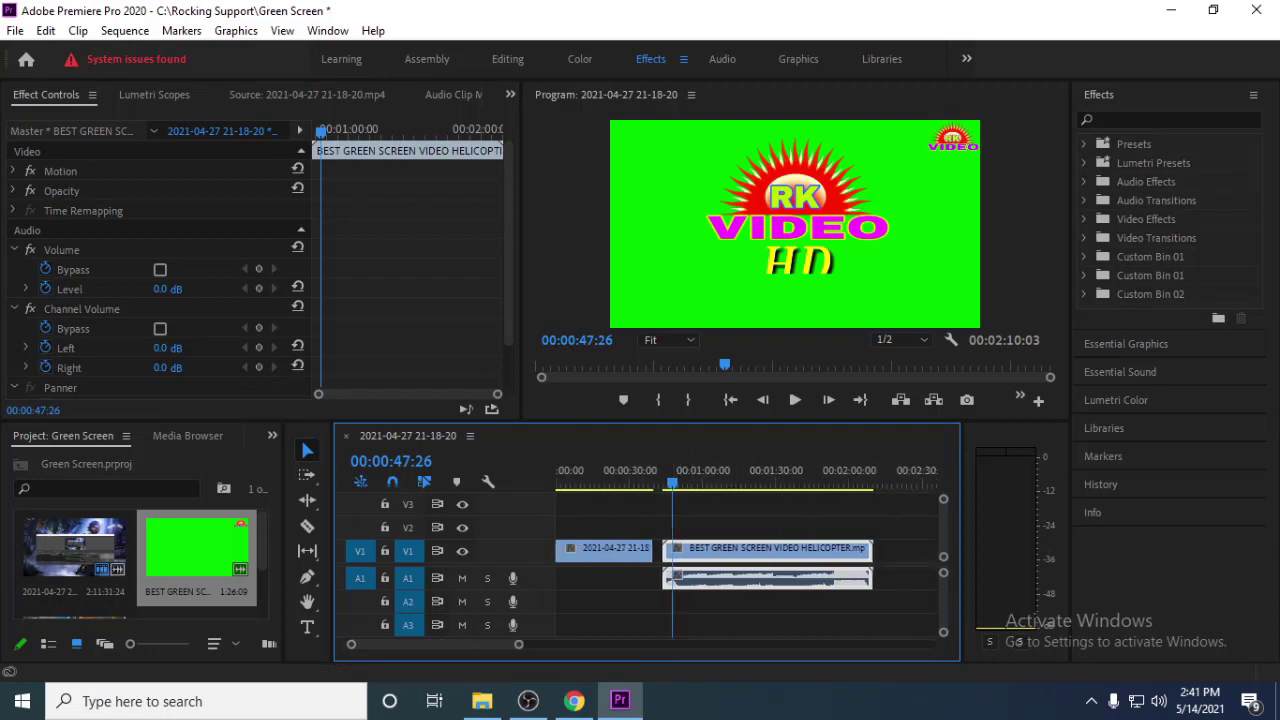
{"action": "left_click_drag", "start_coordinate": [672, 483], "coordinate": [700, 483]}
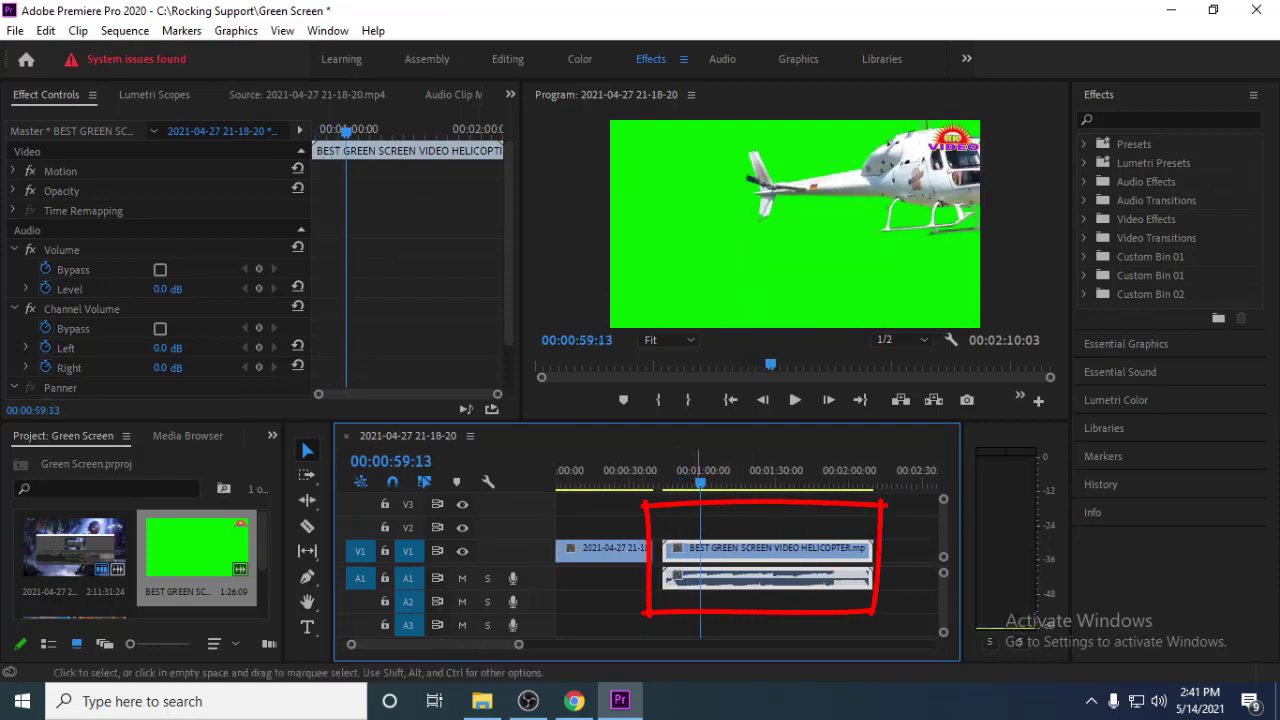
{"action": "left_click", "coordinate": [307, 526]}
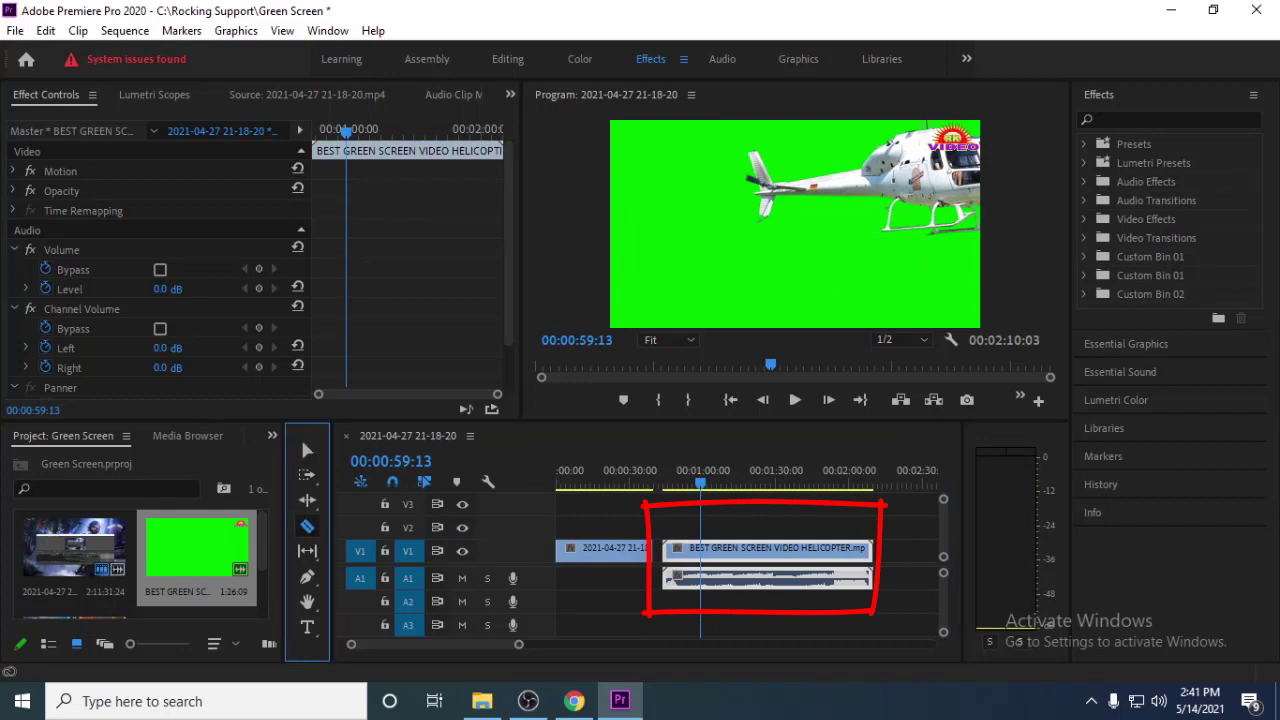
{"action": "left_click", "coordinate": [700, 548]}
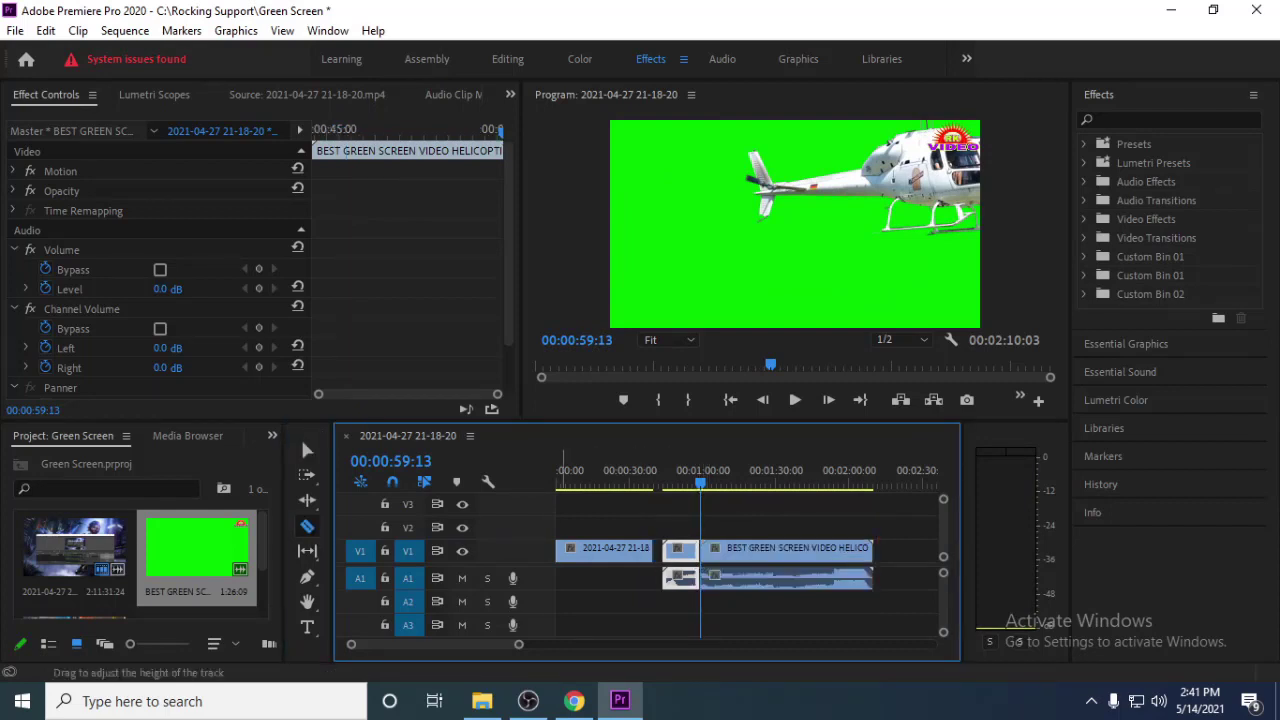
{"action": "key", "text": "v"}
{"action": "left_click", "coordinate": [680, 552]}
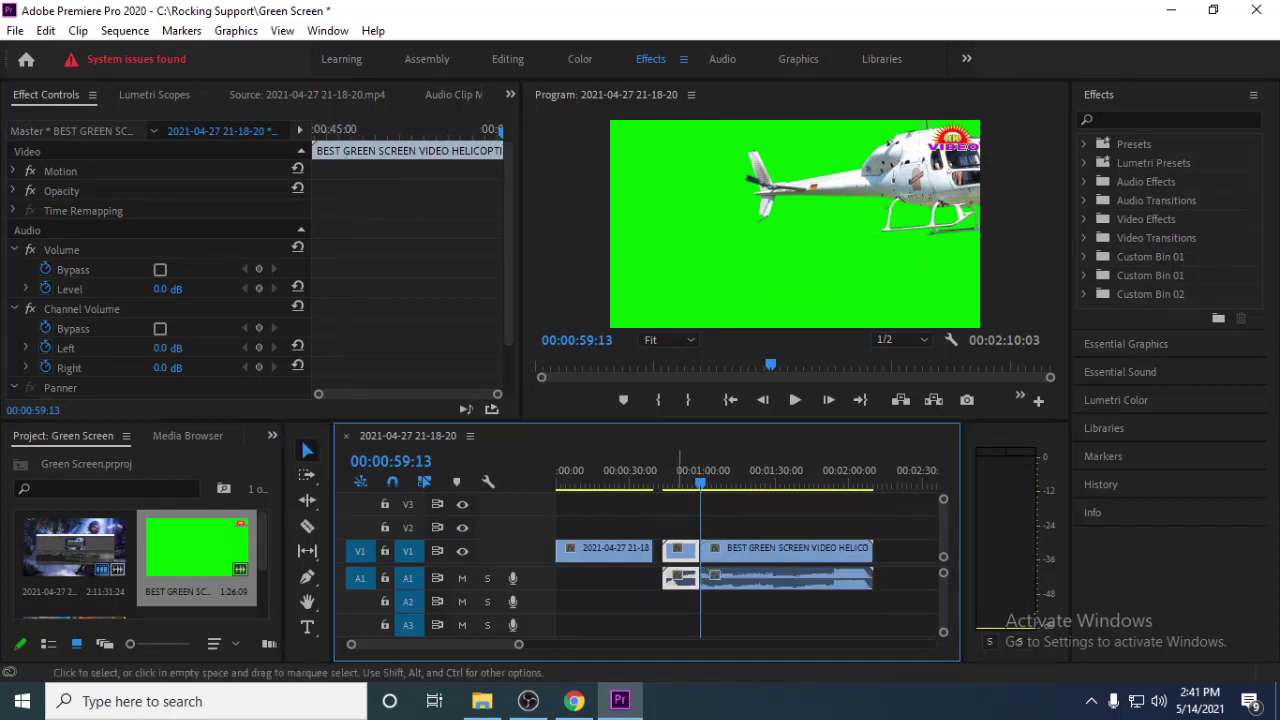
{"action": "key", "text": "Delete"}
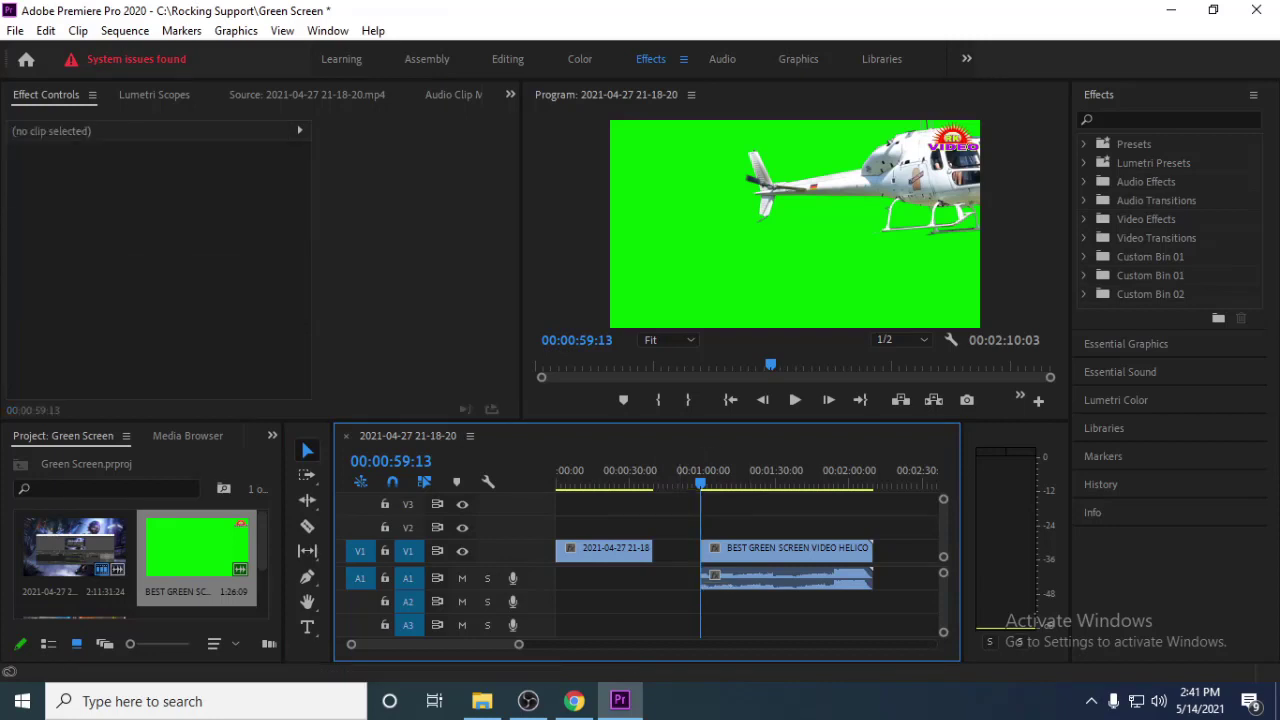
- Unlink the helicopter clip's audio from its video and delete the audio from track A1
{"action": "mouse_move", "coordinate": [701, 483]}
{"action": "left_mouse_down"}
{"action": "mouse_move", "coordinate": [795, 483]}
{"action": "mouse_move", "coordinate": [717, 483]}
{"action": "left_mouse_up"}
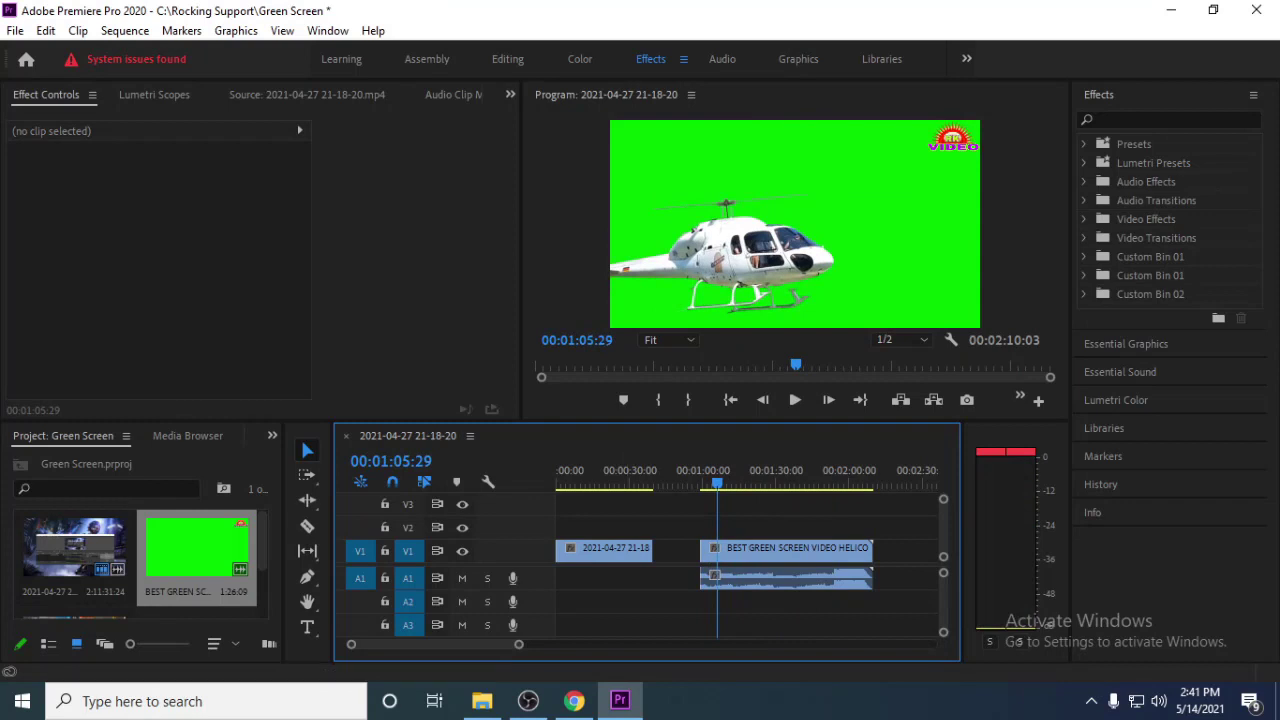
{"action": "mouse_move", "coordinate": [519, 644]}
{"action": "left_mouse_down"}
{"action": "mouse_move", "coordinate": [476, 644]}
{"action": "mouse_move", "coordinate": [522, 644]}
{"action": "left_mouse_up"}
{"action": "left_click", "coordinate": [600, 548]}
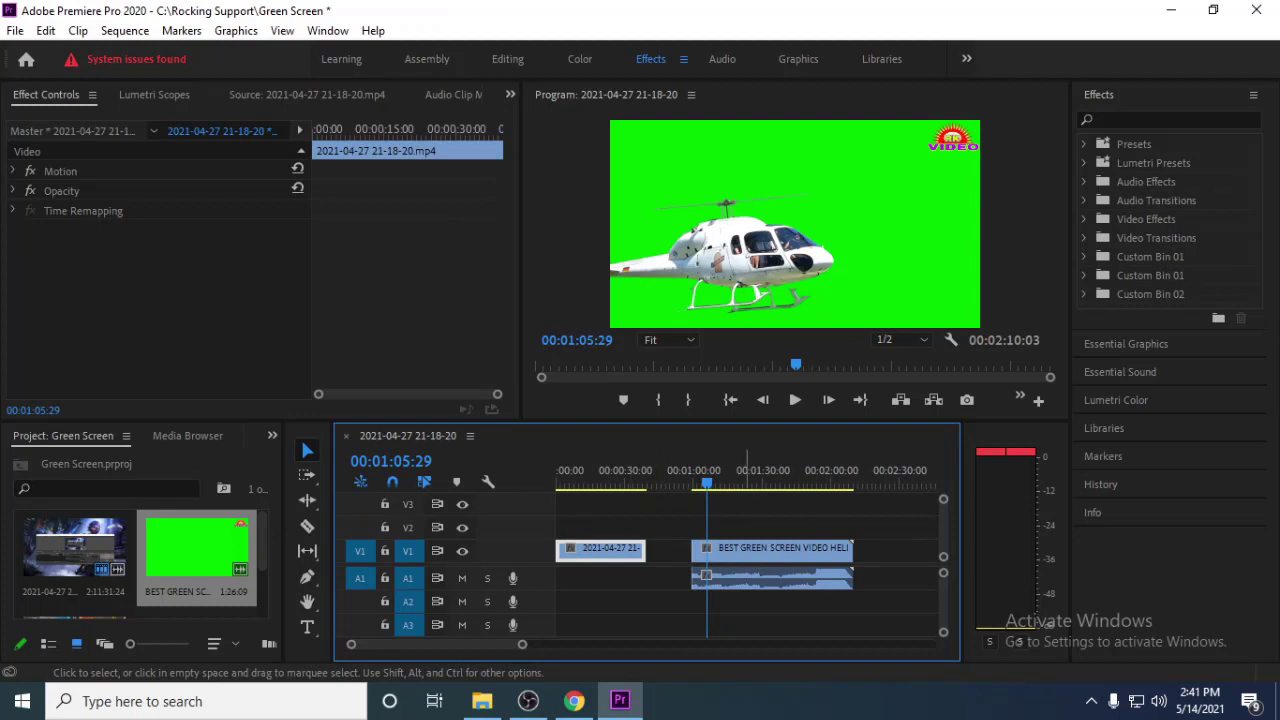
{"action": "left_click", "coordinate": [772, 548]}
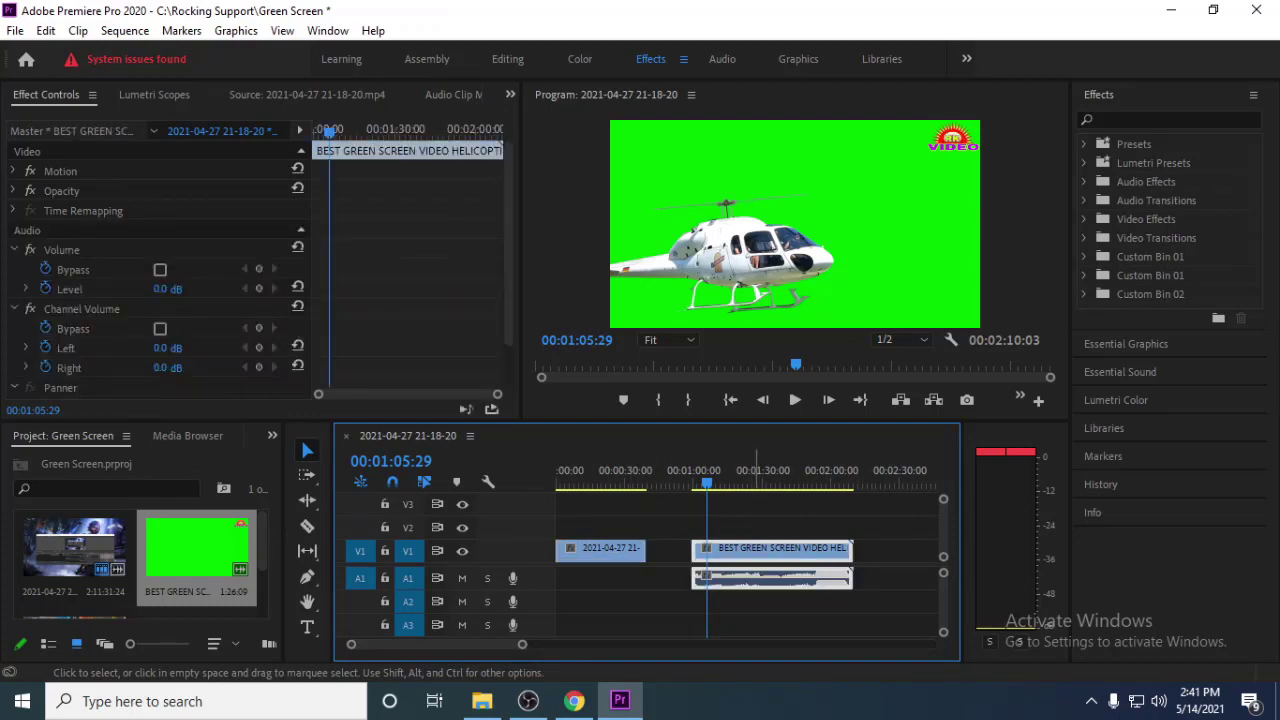
{"action": "right_click", "coordinate": [752, 548]}
{"action": "left_click", "coordinate": [800, 331]}
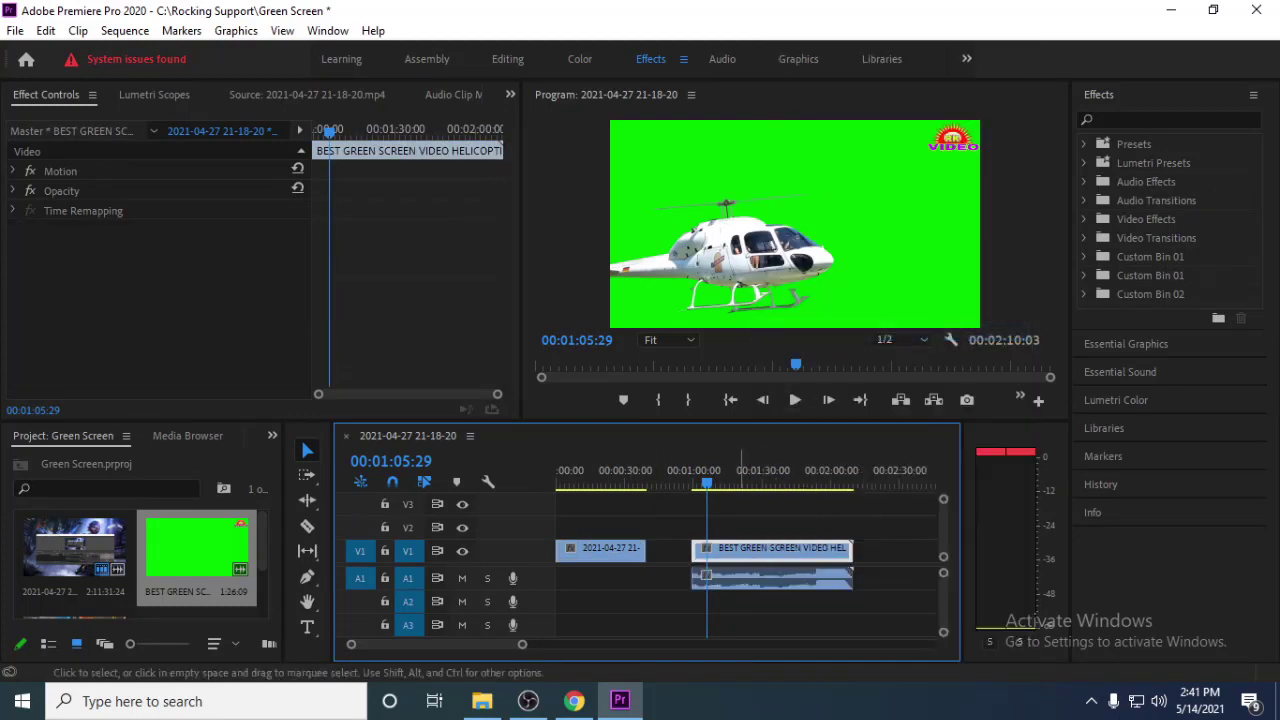
{"action": "left_click", "coordinate": [706, 576]}
{"action": "key", "text": "Delete"}
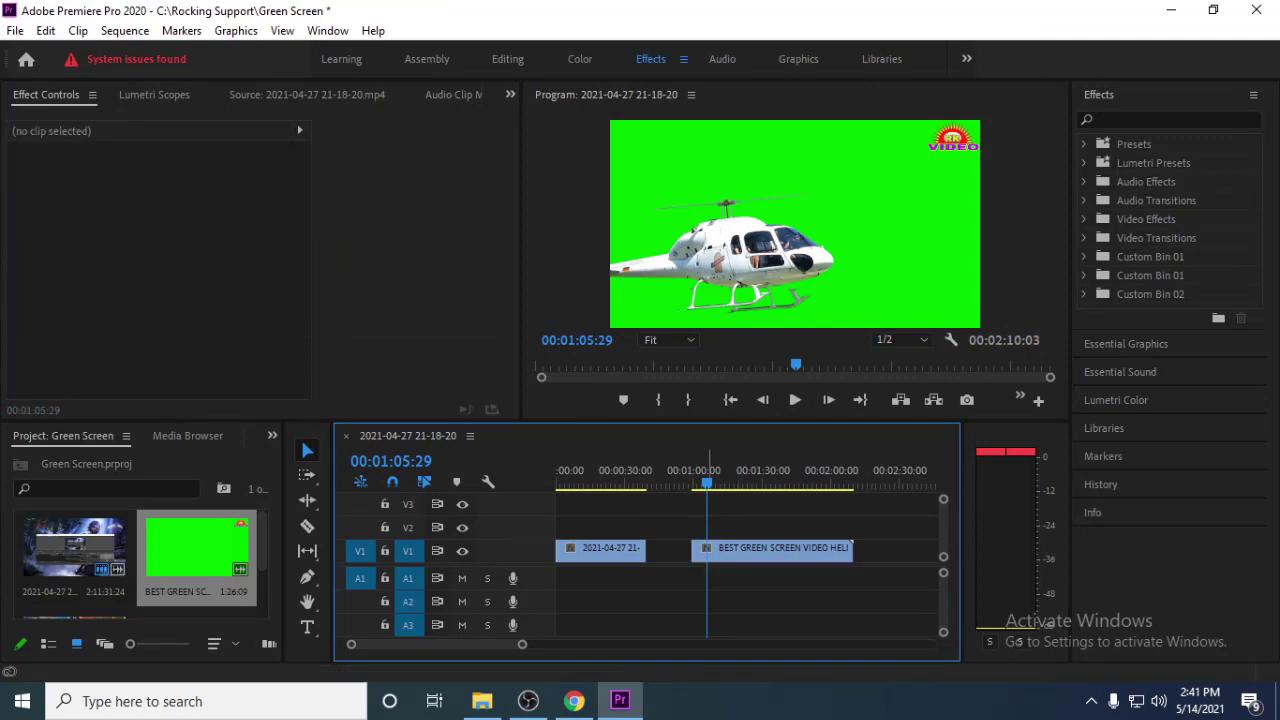
- Move the helicopter clip onto track V2 at the sequence start, directly above the gameplay clip
{"action": "key", "text": "space"}
{"action": "left_click_drag", "start_coordinate": [825, 483], "coordinate": [726, 483]}
{"action": "left_click", "coordinate": [600, 548]}
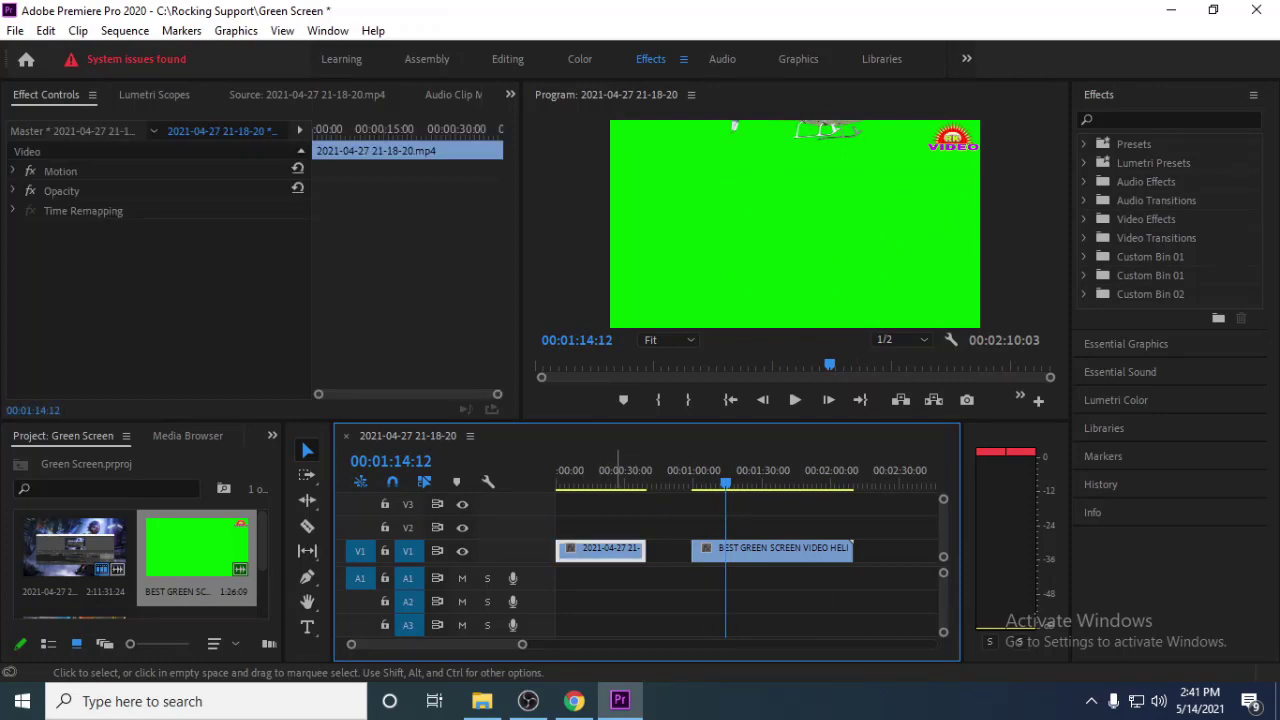
{"action": "left_click", "coordinate": [770, 548]}
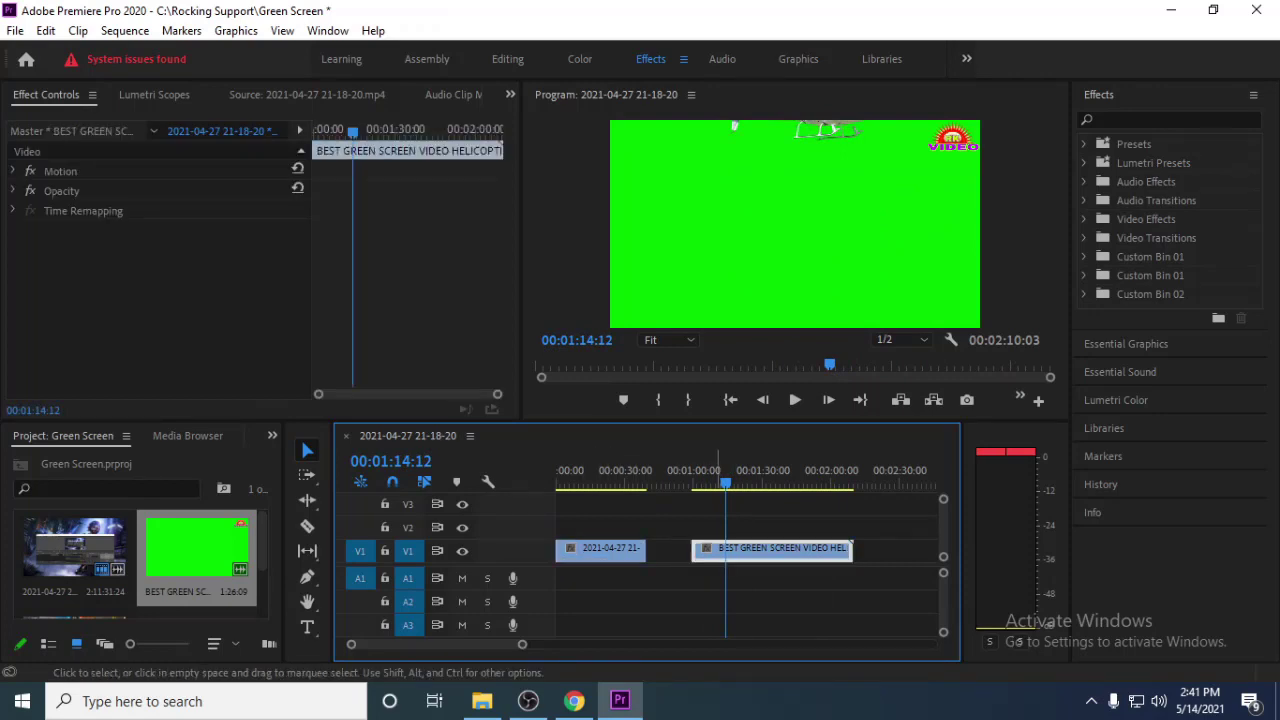
{"action": "left_click_drag", "start_coordinate": [851, 541], "coordinate": [714, 520]}
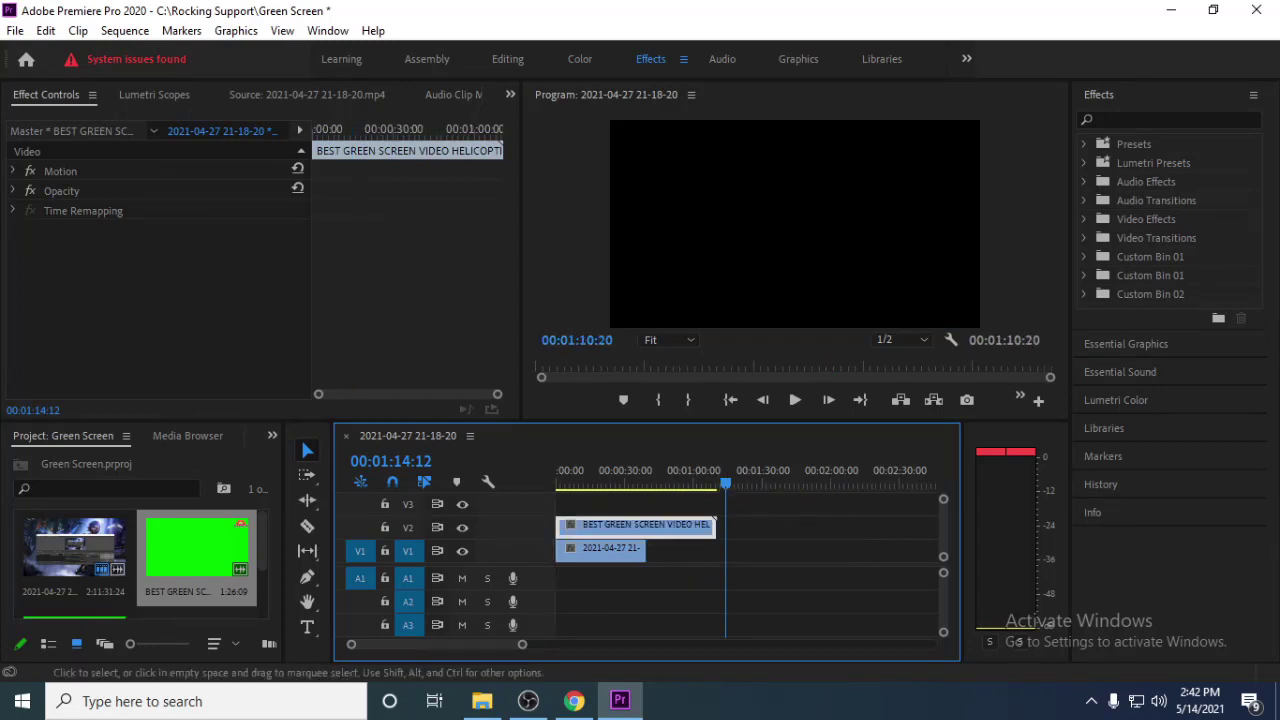
{"action": "left_click", "coordinate": [582, 551]}
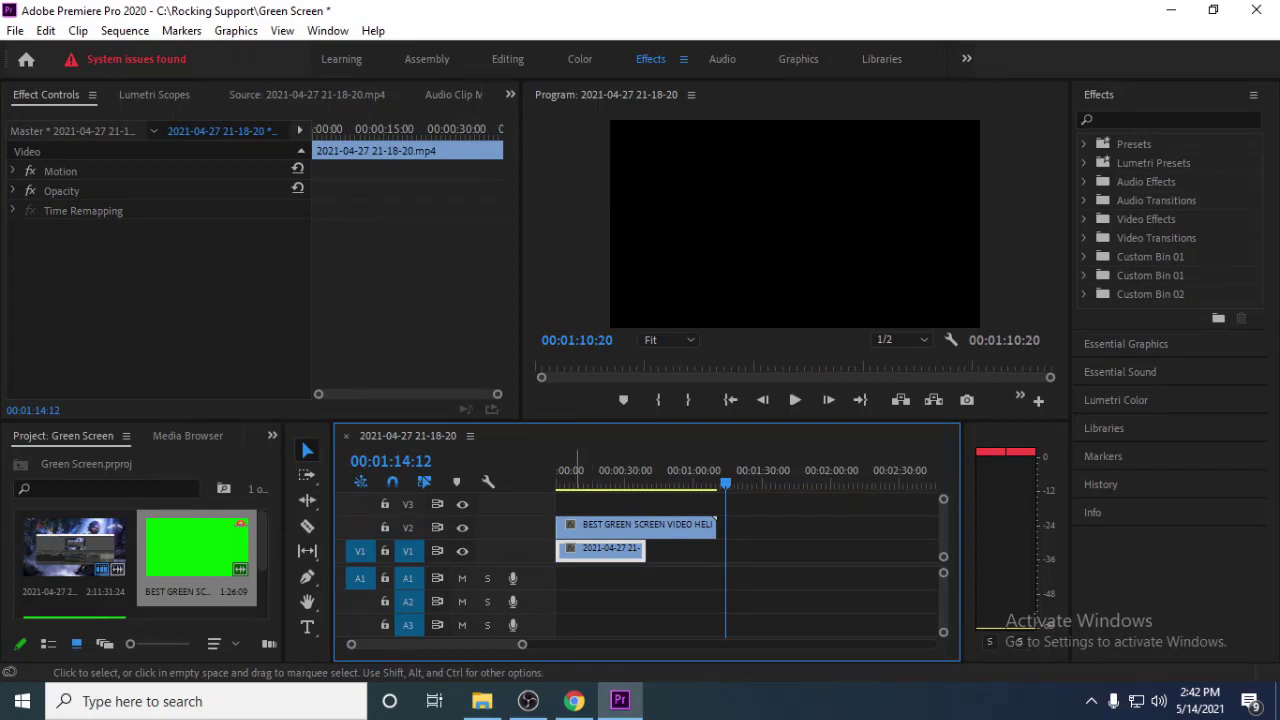
{"action": "mouse_move", "coordinate": [600, 525]}
{"action": "left_mouse_down"}
{"action": "mouse_move", "coordinate": [757, 525]}
{"action": "mouse_move", "coordinate": [757, 548]}
{"action": "mouse_move", "coordinate": [600, 525]}
{"action": "left_mouse_up"}
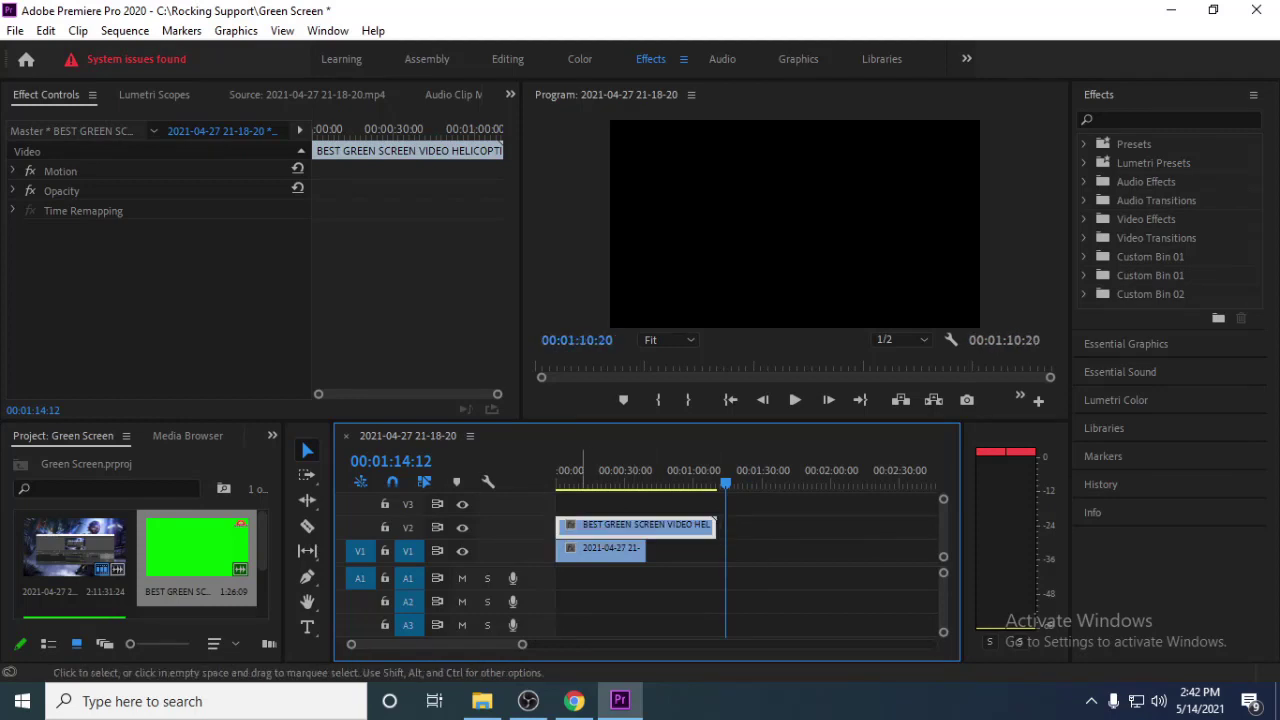
- Split the helicopter clip on V2 at 00:00:38:13, near the gameplay clip's end, and delete the remainder after the cut
{"action": "left_click_drag", "start_coordinate": [726, 483], "coordinate": [644, 483]}
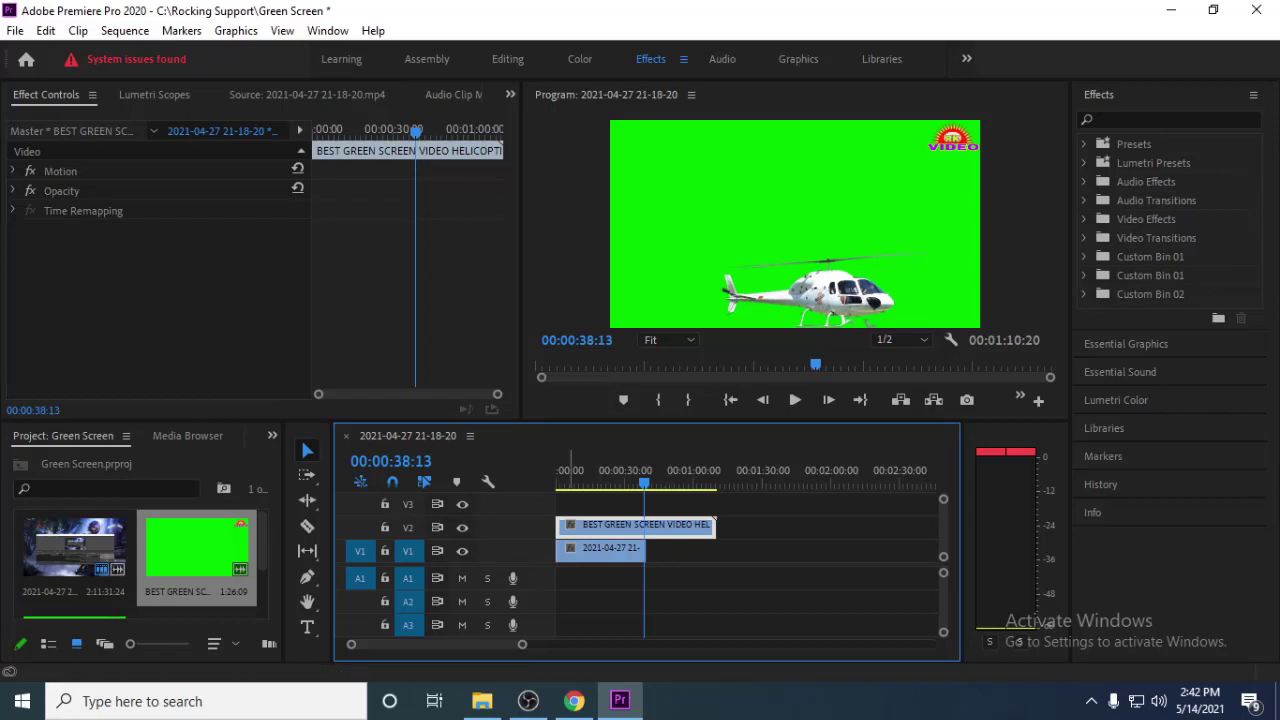
{"action": "left_click", "coordinate": [307, 526]}
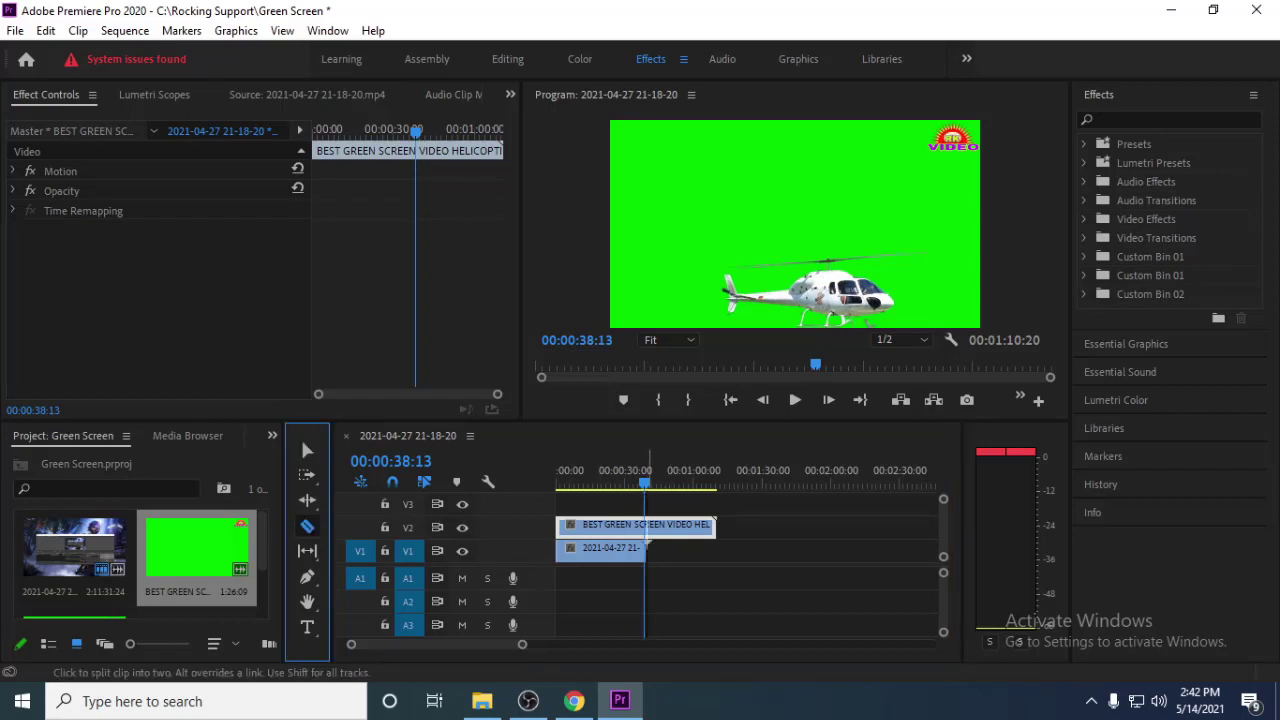
{"action": "left_click", "coordinate": [644, 524]}
{"action": "left_click", "coordinate": [307, 450]}
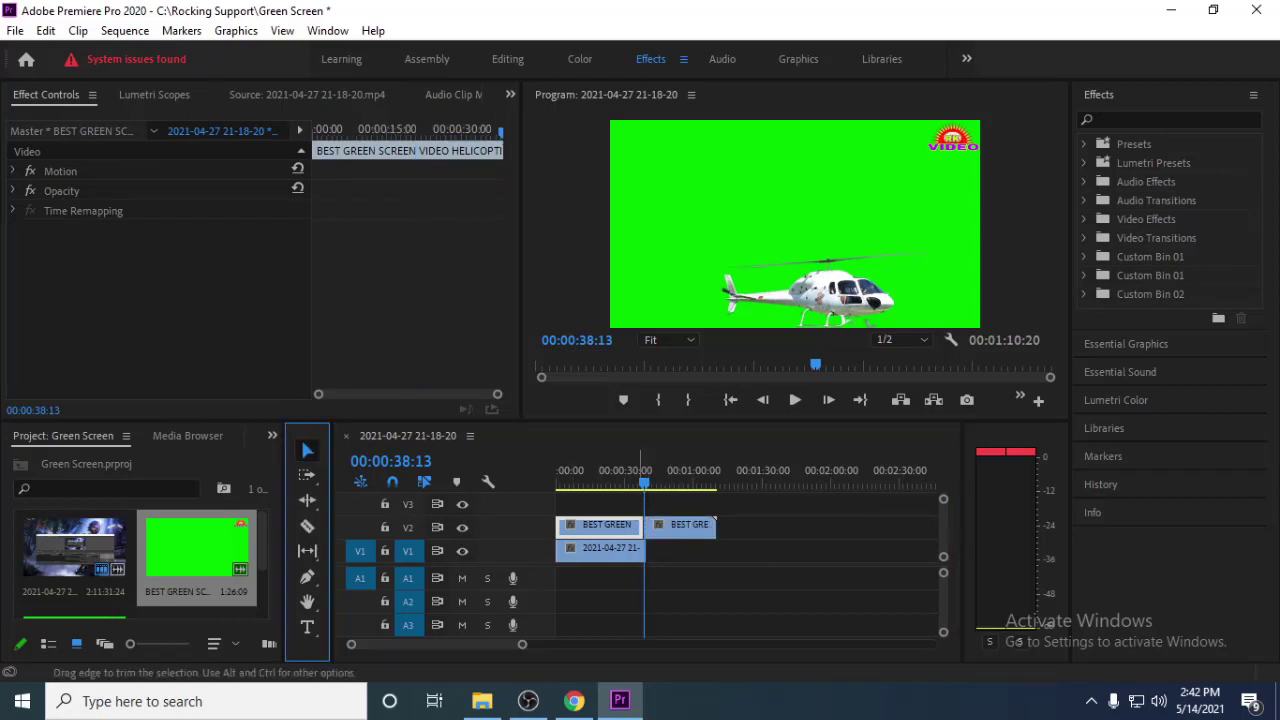
{"action": "left_click", "coordinate": [680, 524]}
{"action": "key", "text": "Delete"}
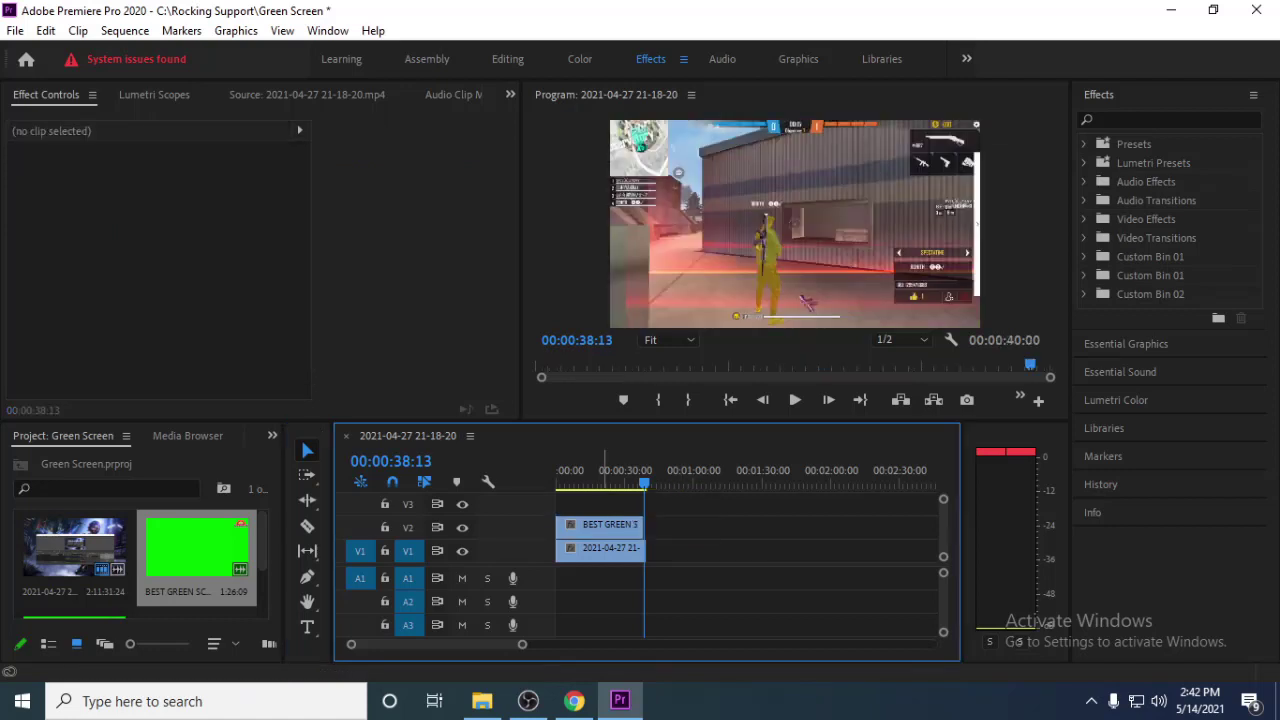
- Return the playhead to the sequence start, find the Ultra Key effect and apply it to the helicopter clip on V2
{"action": "left_click_drag", "start_coordinate": [644, 483], "coordinate": [557, 483]}
{"action": "left_click", "coordinate": [600, 524]}
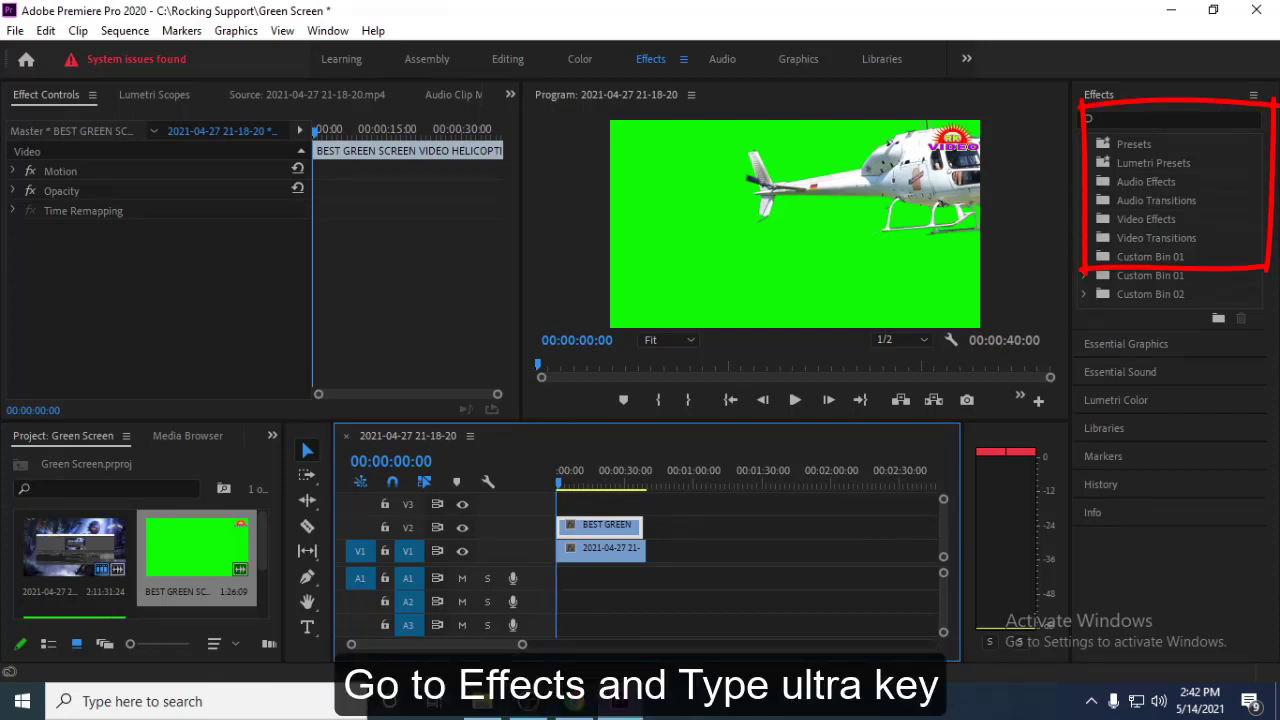
{"action": "left_click", "coordinate": [1170, 119]}
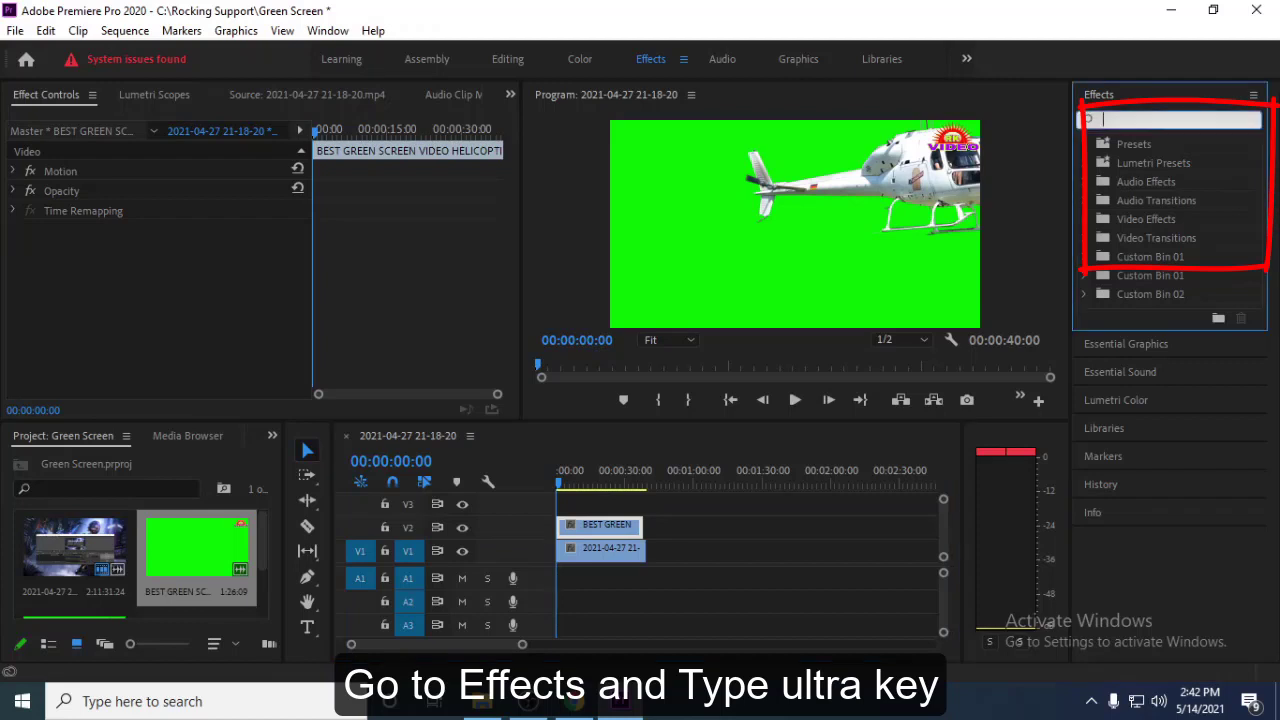
{"action": "type", "text": "ultra"}
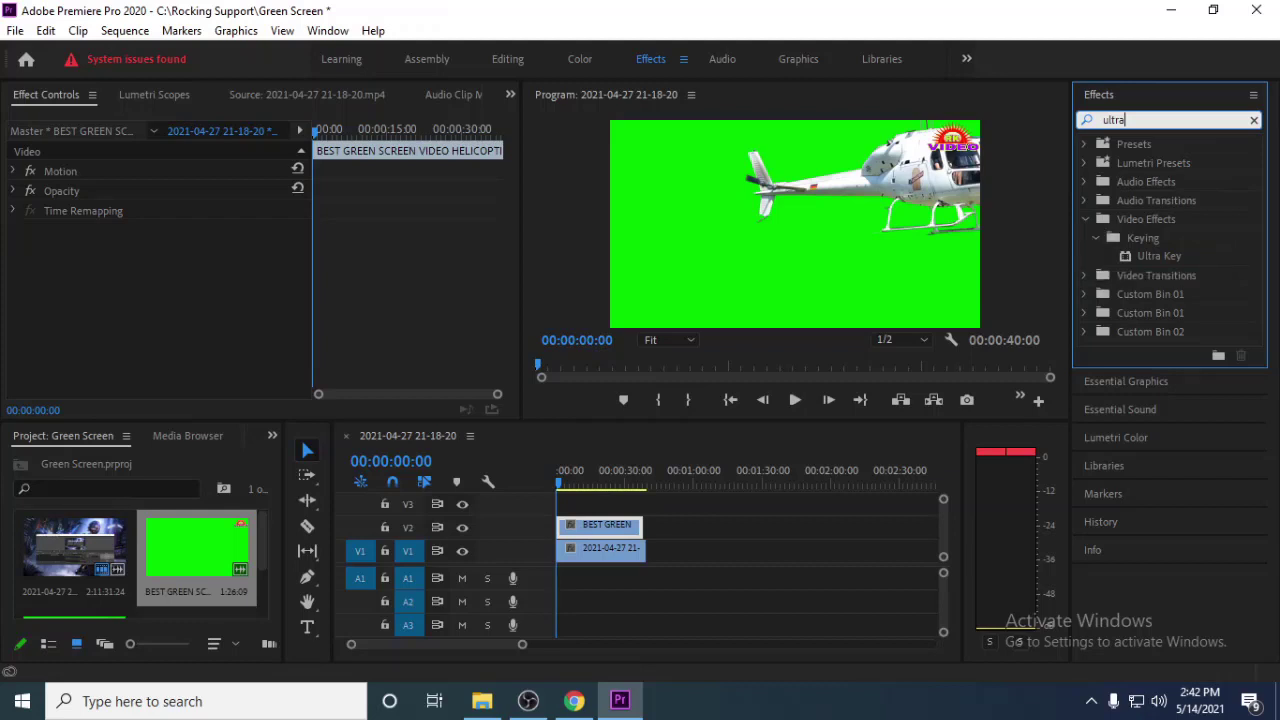
{"action": "left_click", "coordinate": [1159, 256]}
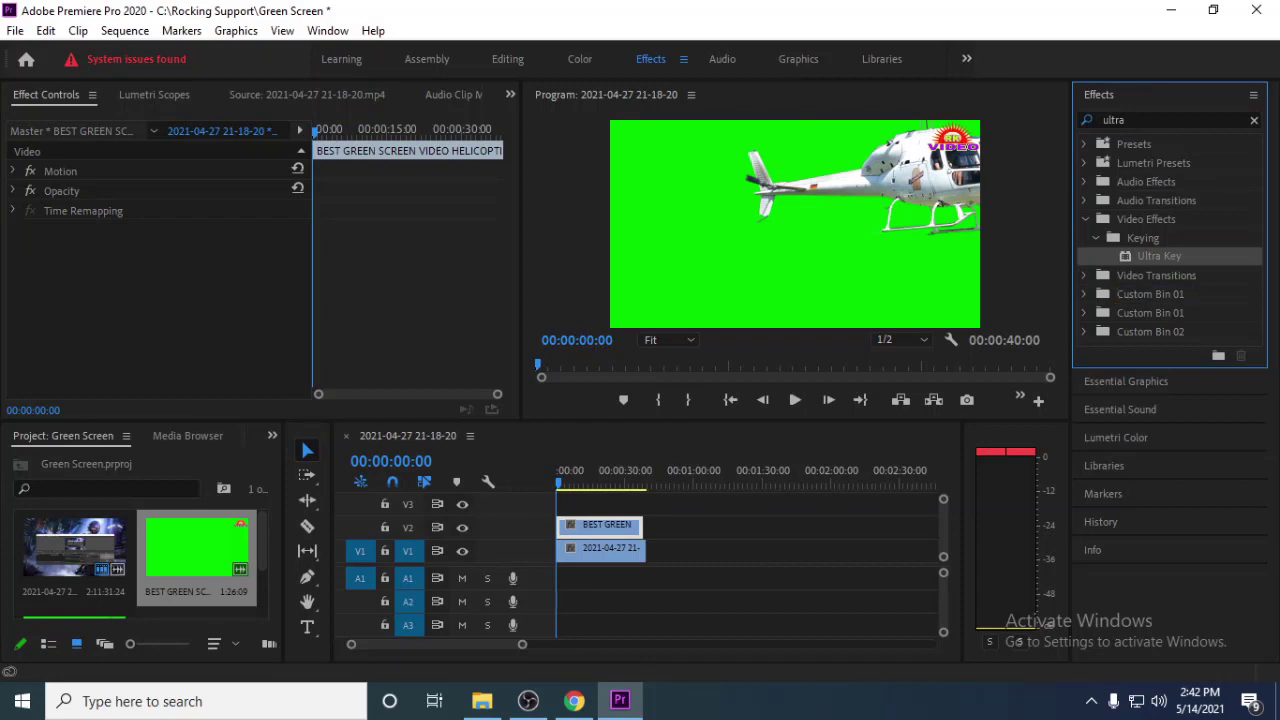
{"action": "left_click_drag", "start_coordinate": [1159, 256], "coordinate": [604, 527]}
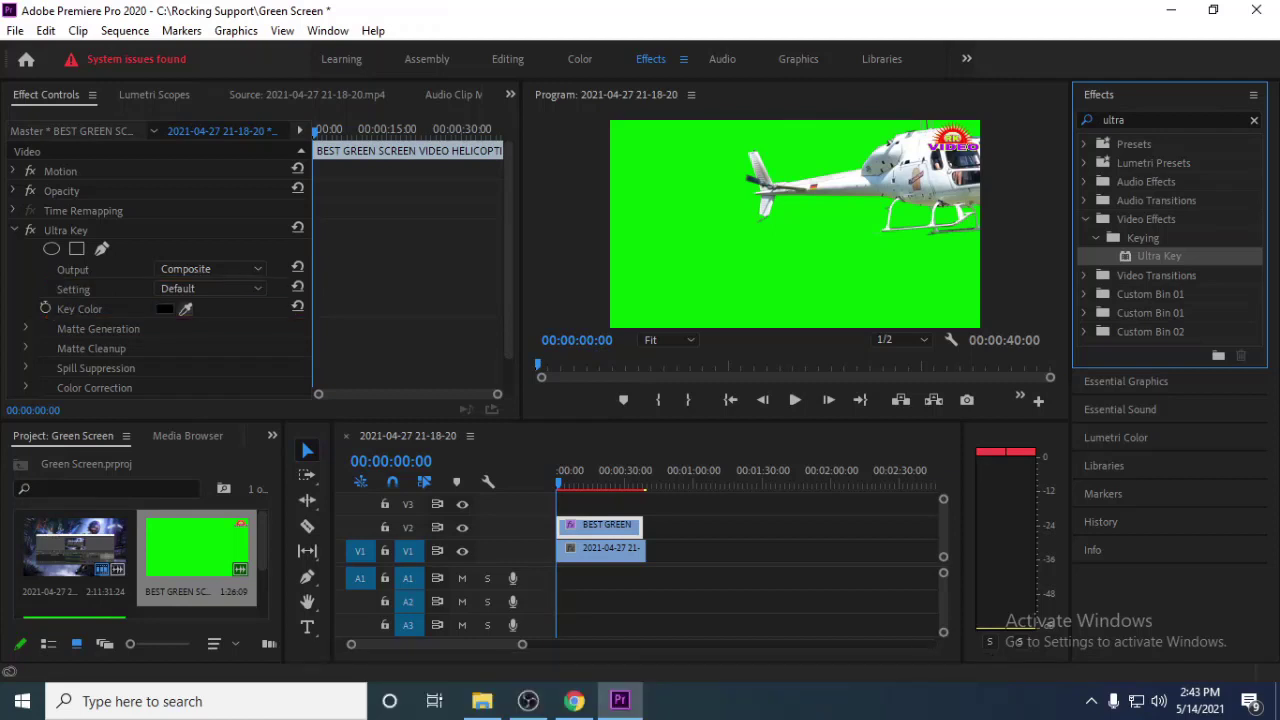
- Sample the helicopter clip's green background as the Ultra Key key color and play the composite briefly to check it
{"action": "left_click", "coordinate": [185, 309]}
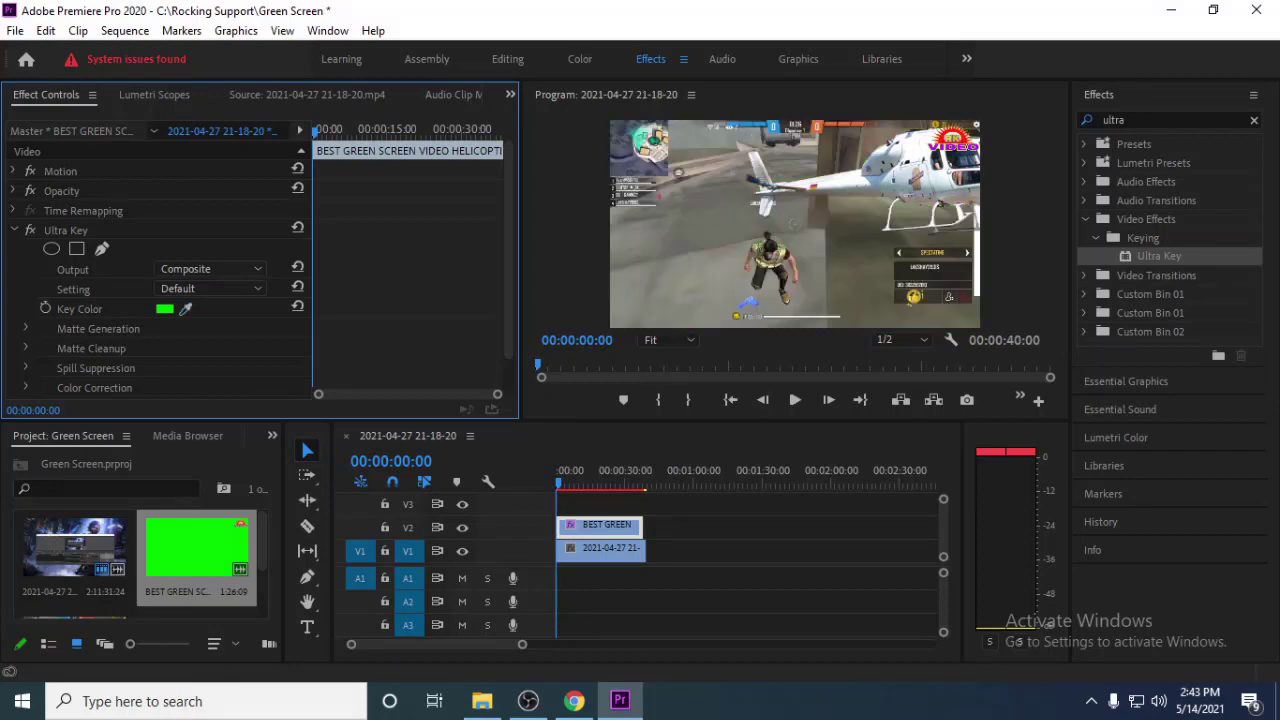
{"action": "left_click", "coordinate": [795, 399]}
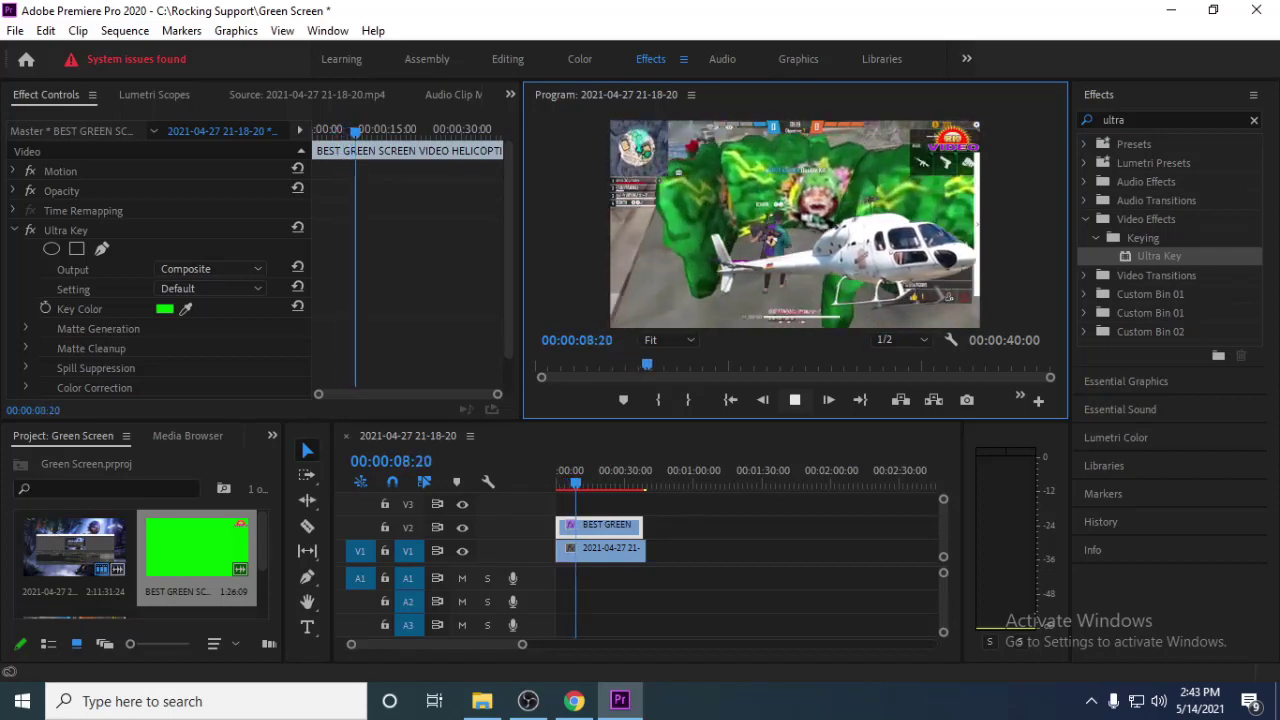
{"action": "left_click", "coordinate": [795, 400]}
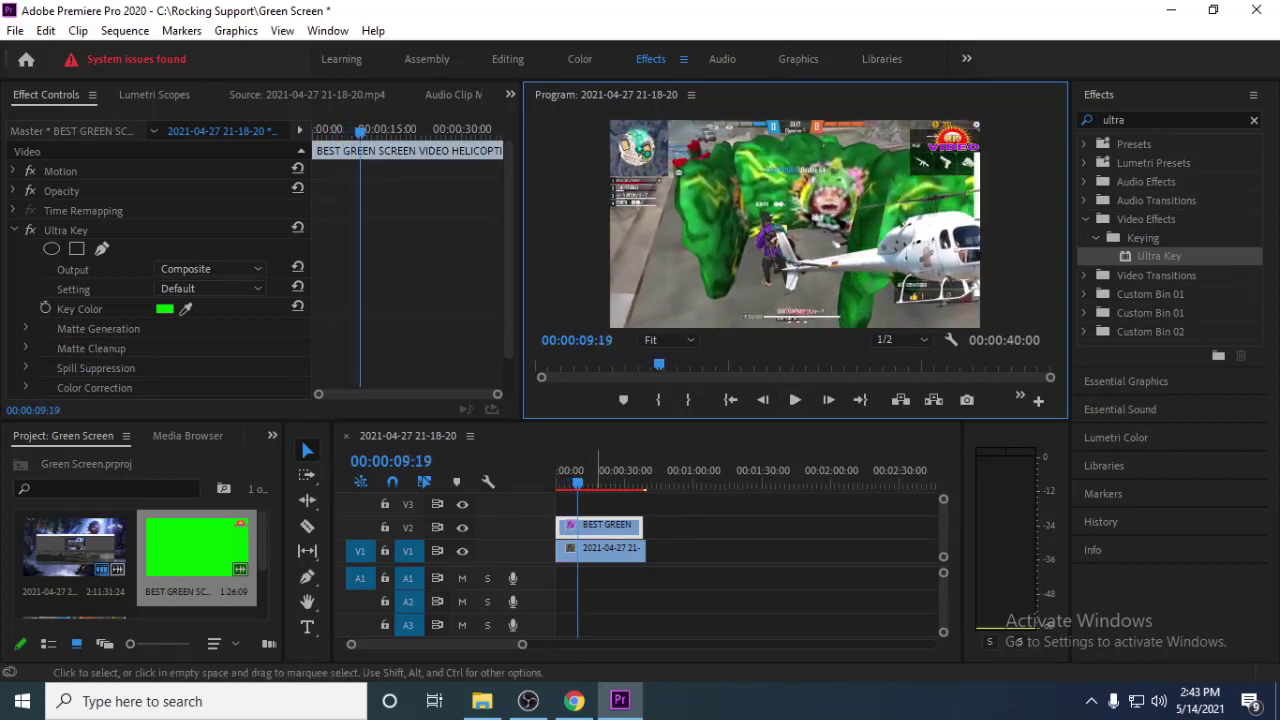
- Render the sequence preview for the keyed section, stop playback and return the playhead to 00:00:00:00
{"action": "left_click", "coordinate": [608, 527]}
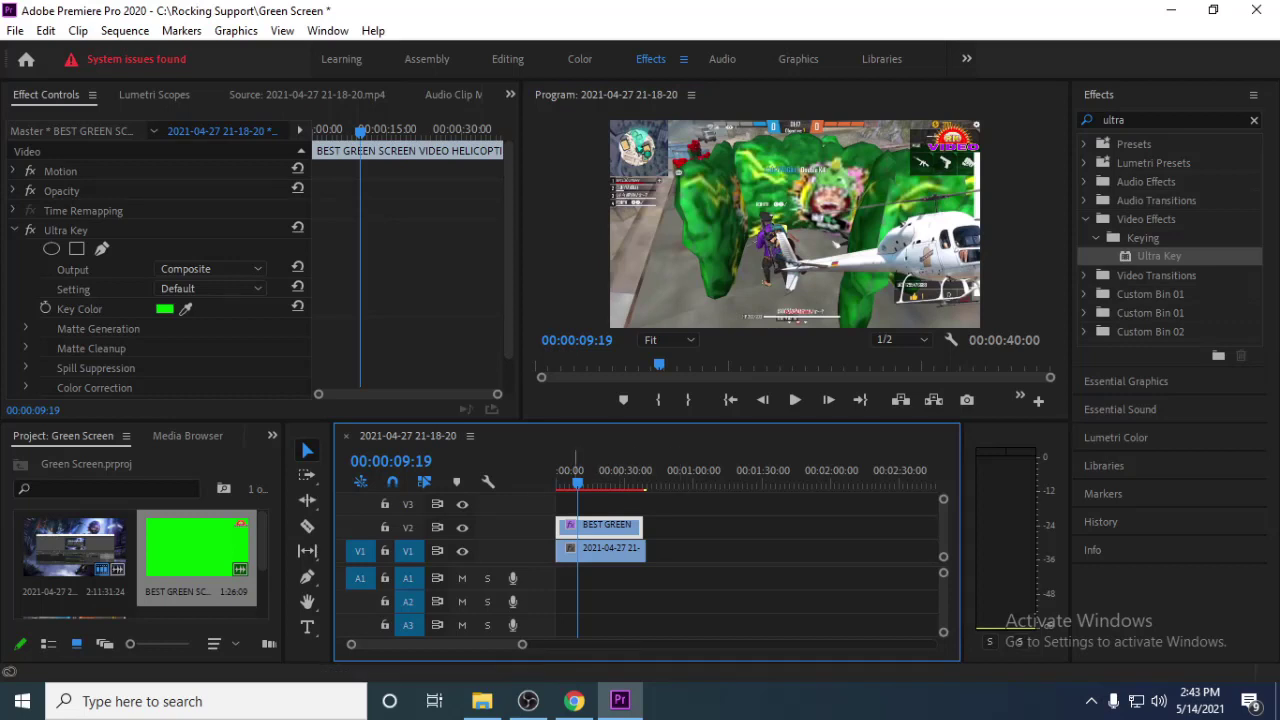
{"action": "left_click_drag", "start_coordinate": [522, 645], "coordinate": [492, 645]}
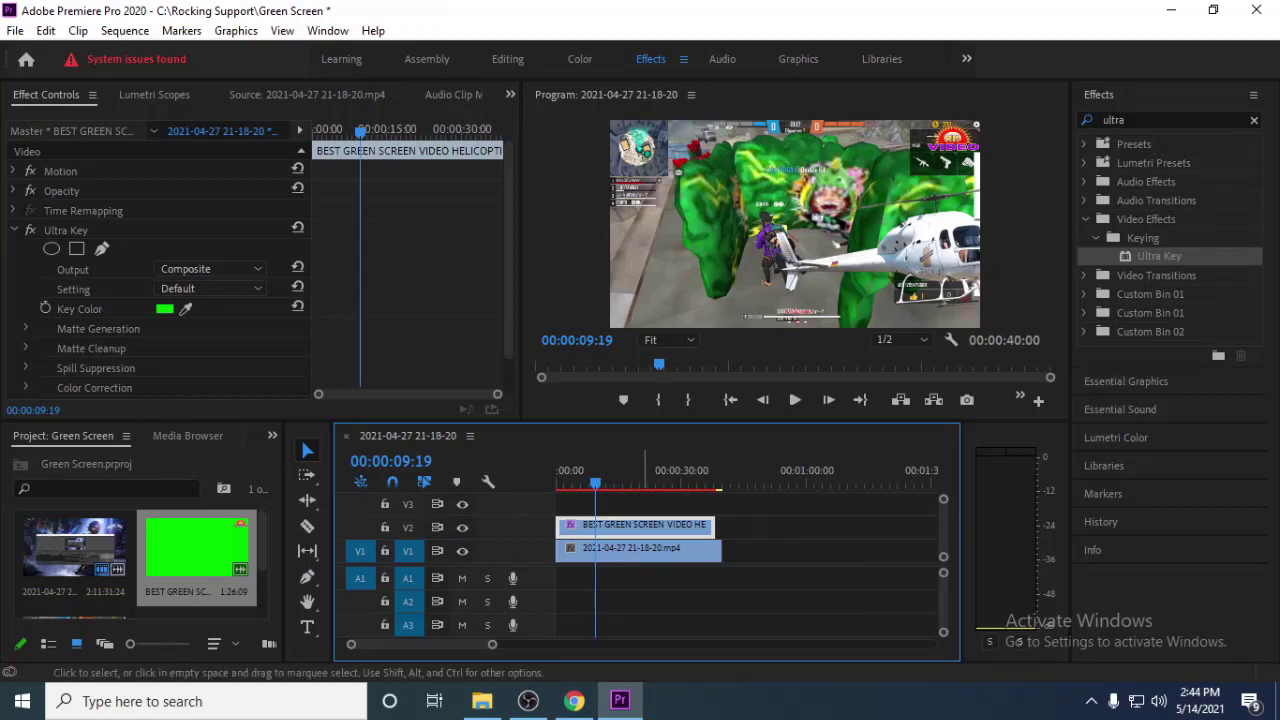
{"action": "key", "text": "Return"}
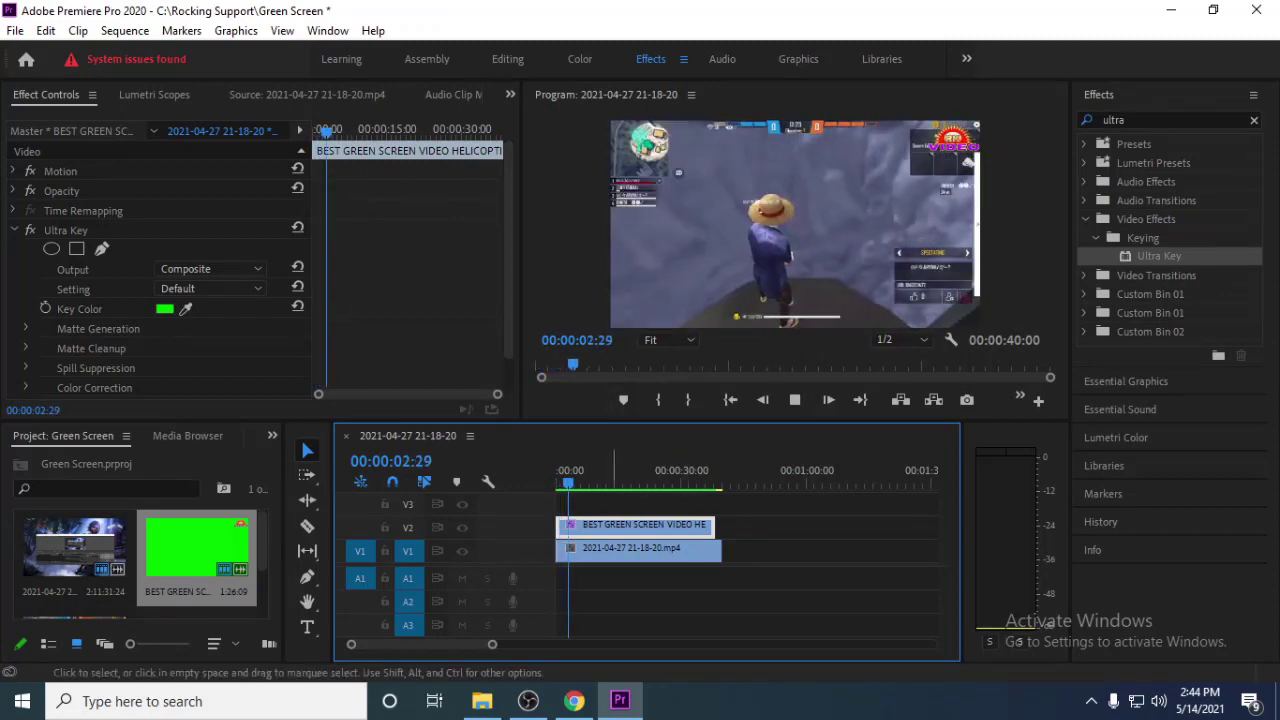
{"action": "key", "text": "space"}
{"action": "key", "text": "Home"}
{"action": "mouse_move", "coordinate": [558, 483]}
{"action": "left_mouse_down"}
{"action": "mouse_move", "coordinate": [700, 483]}
{"action": "mouse_move", "coordinate": [558, 483]}
{"action": "left_mouse_up"}
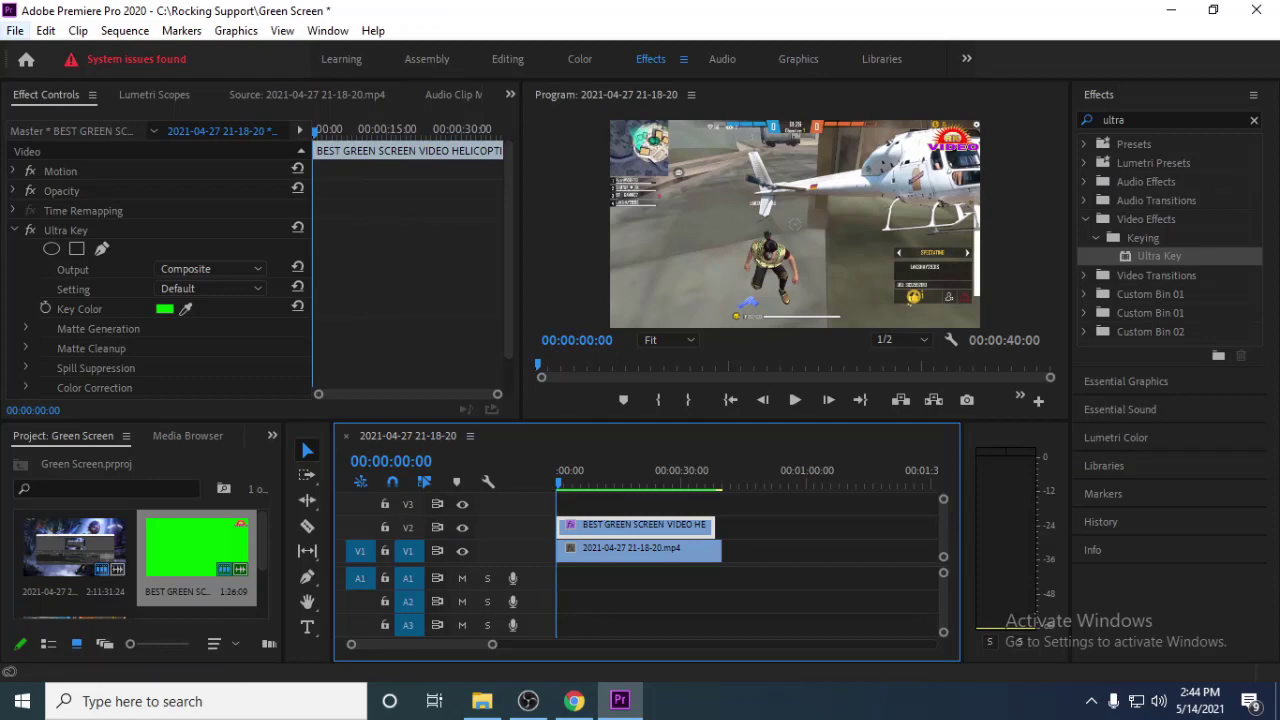
- Open the media export settings for the sequence and choose the H.264 format with the High Quality 1080p HD preset
{"action": "left_click", "coordinate": [15, 30]}
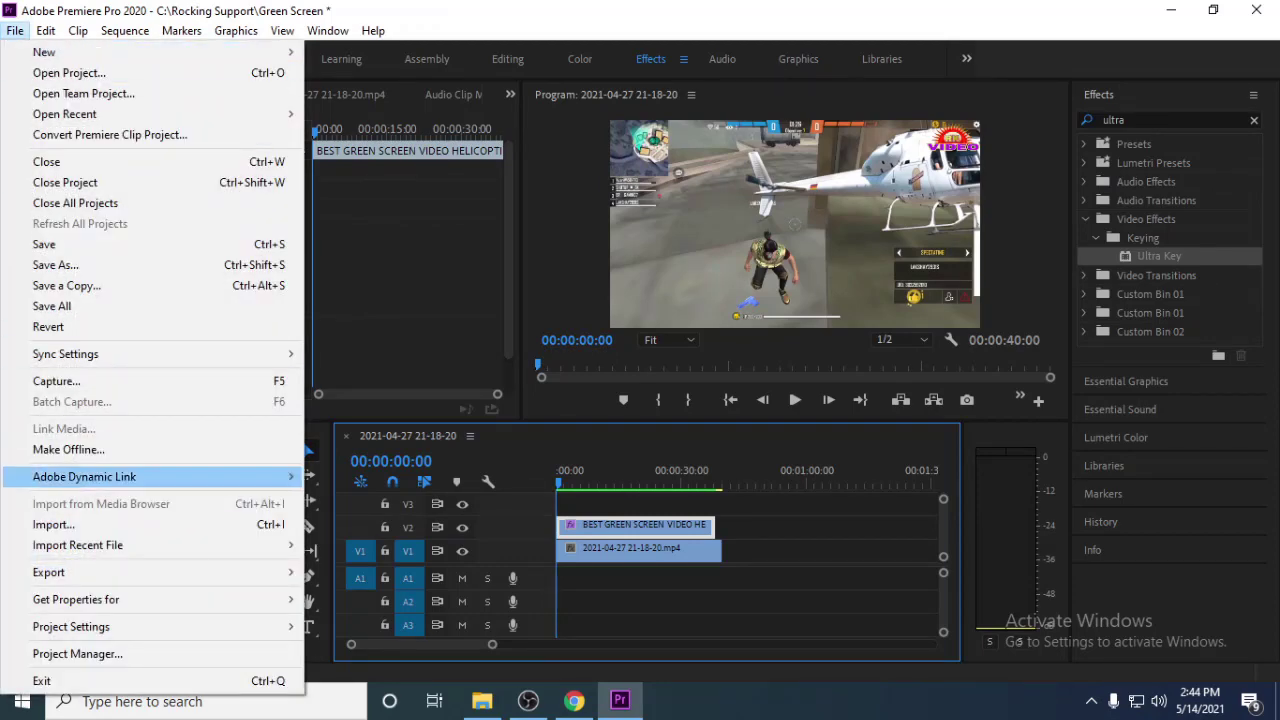
{"action": "mouse_move", "coordinate": [150, 572]}
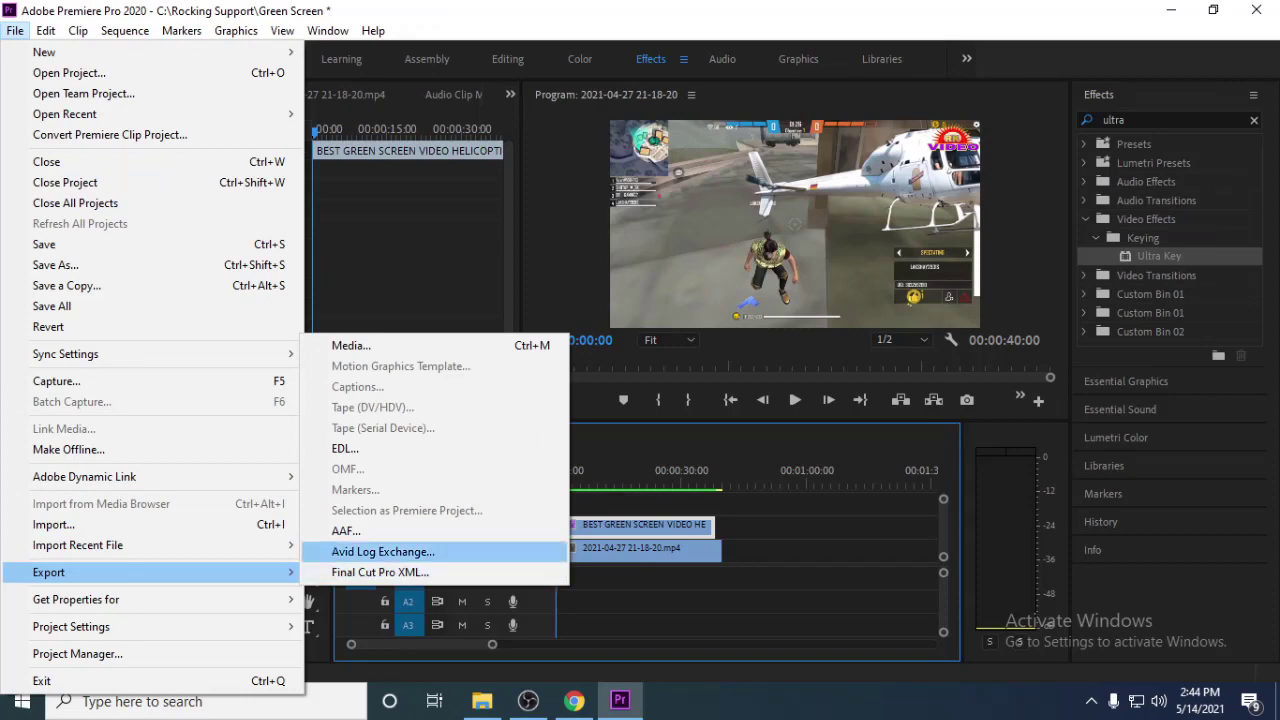
{"action": "left_click", "coordinate": [350, 345]}
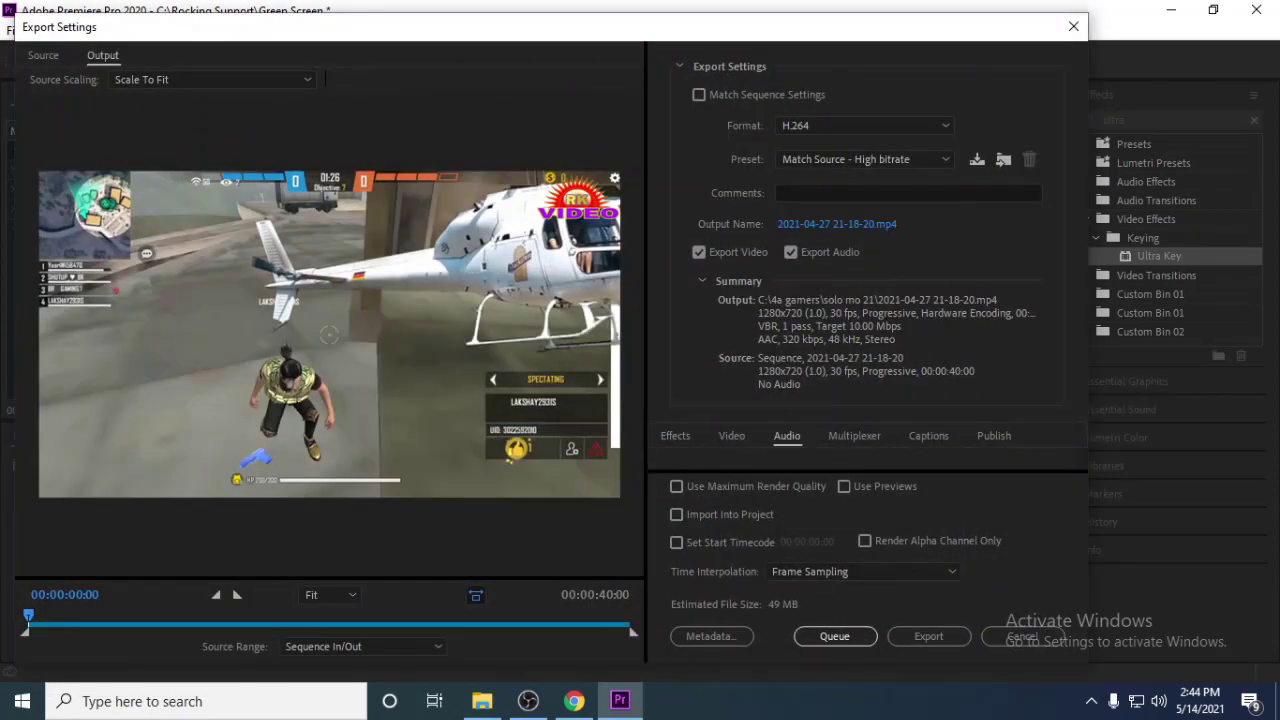
{"action": "left_click", "coordinate": [865, 125]}
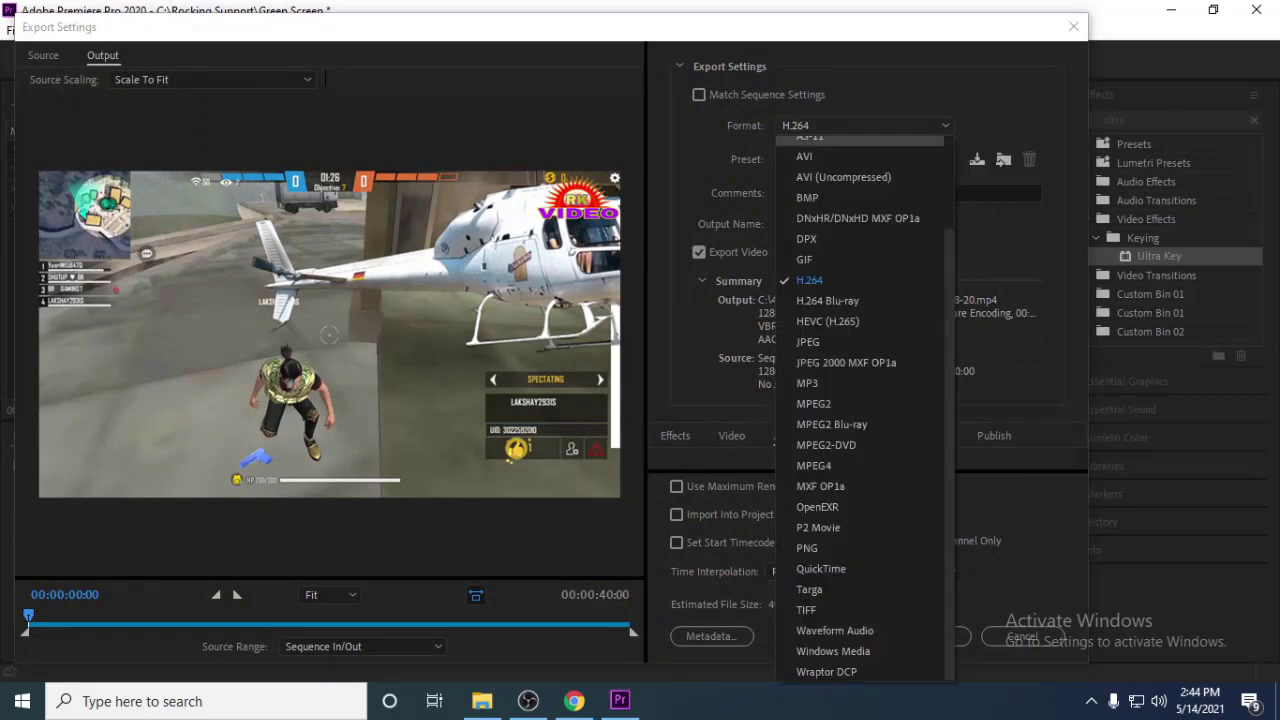
{"action": "left_click", "coordinate": [820, 281]}
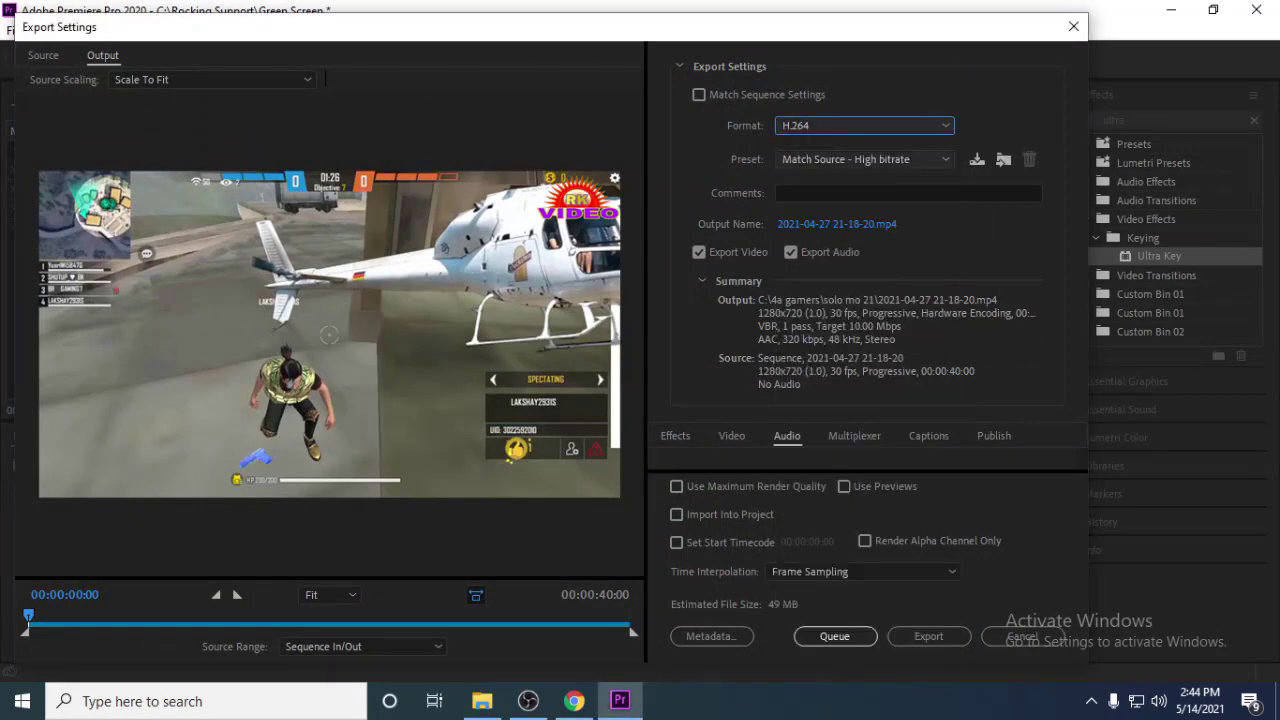
{"action": "left_click", "coordinate": [862, 159]}
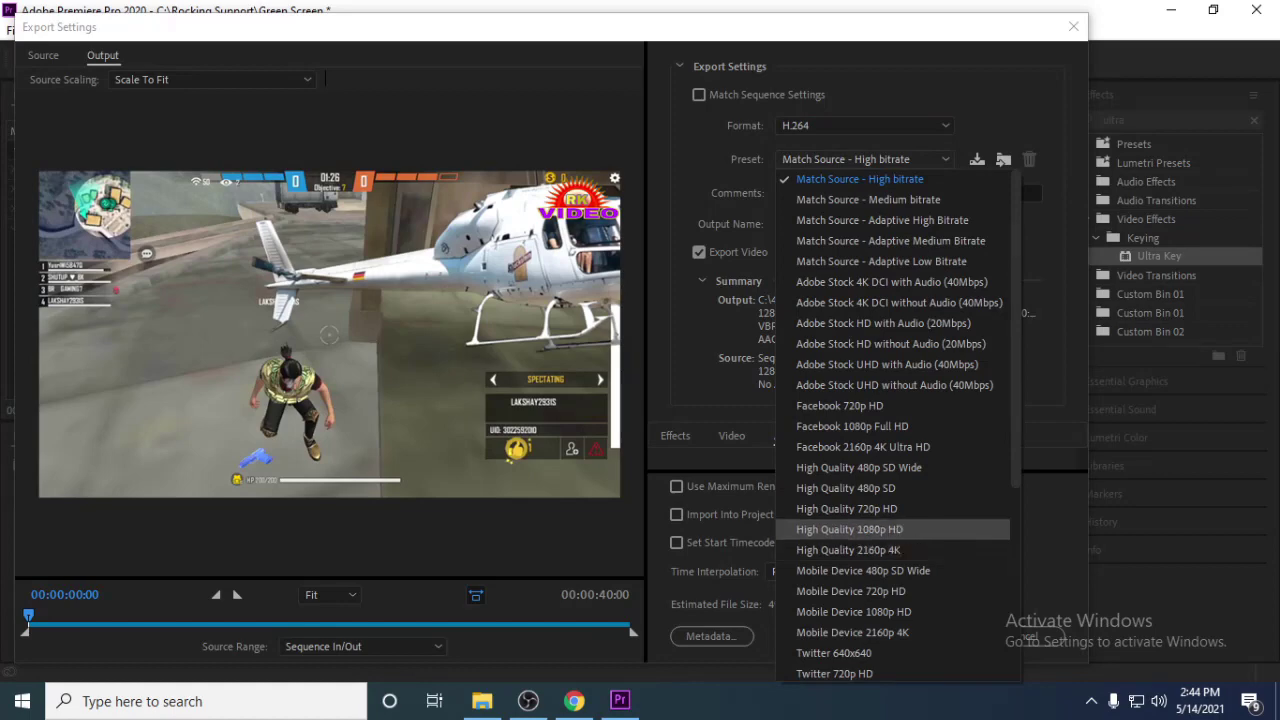
{"action": "left_click", "coordinate": [849, 529]}
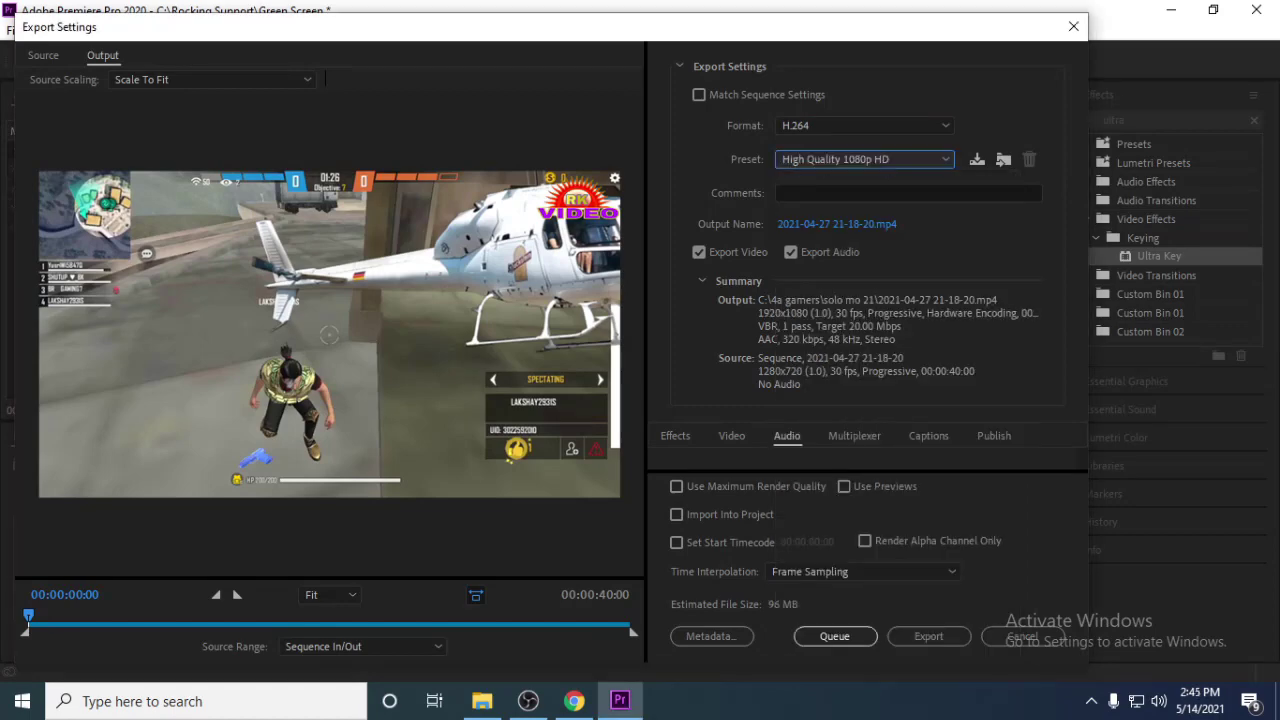
{"action": "left_click", "coordinate": [837, 224]}
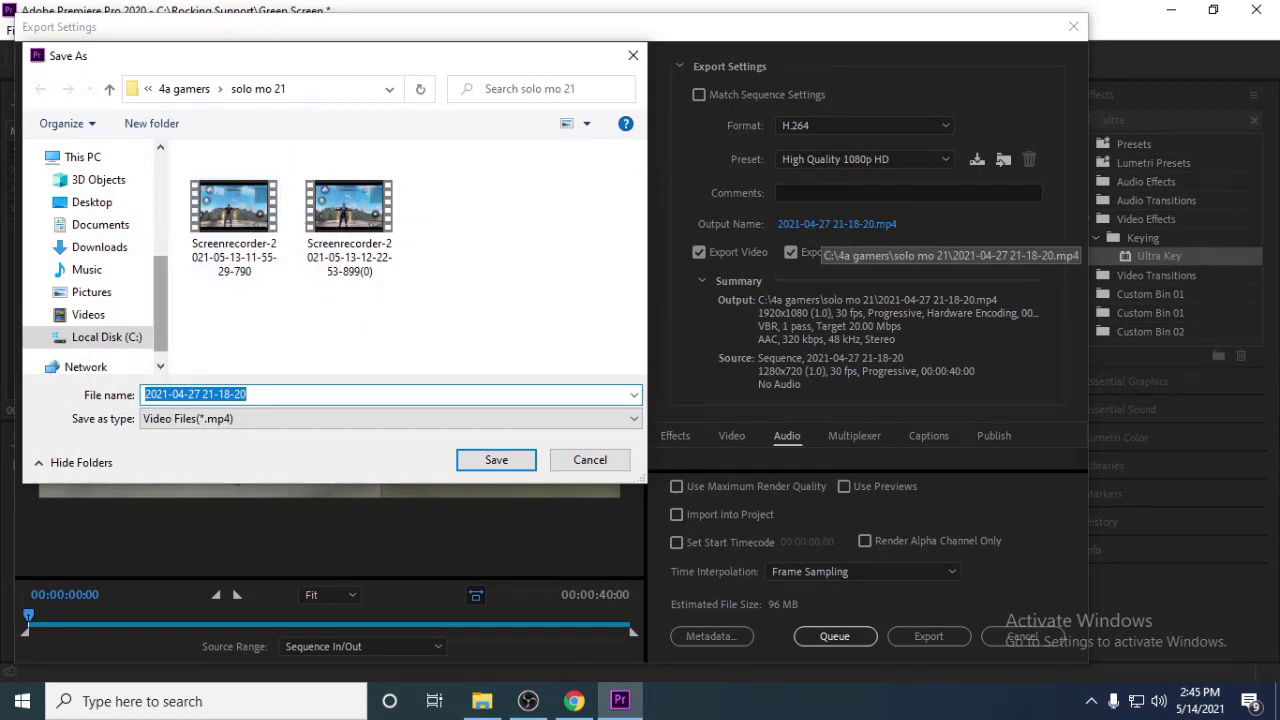
{"action": "left_click", "coordinate": [106, 337]}
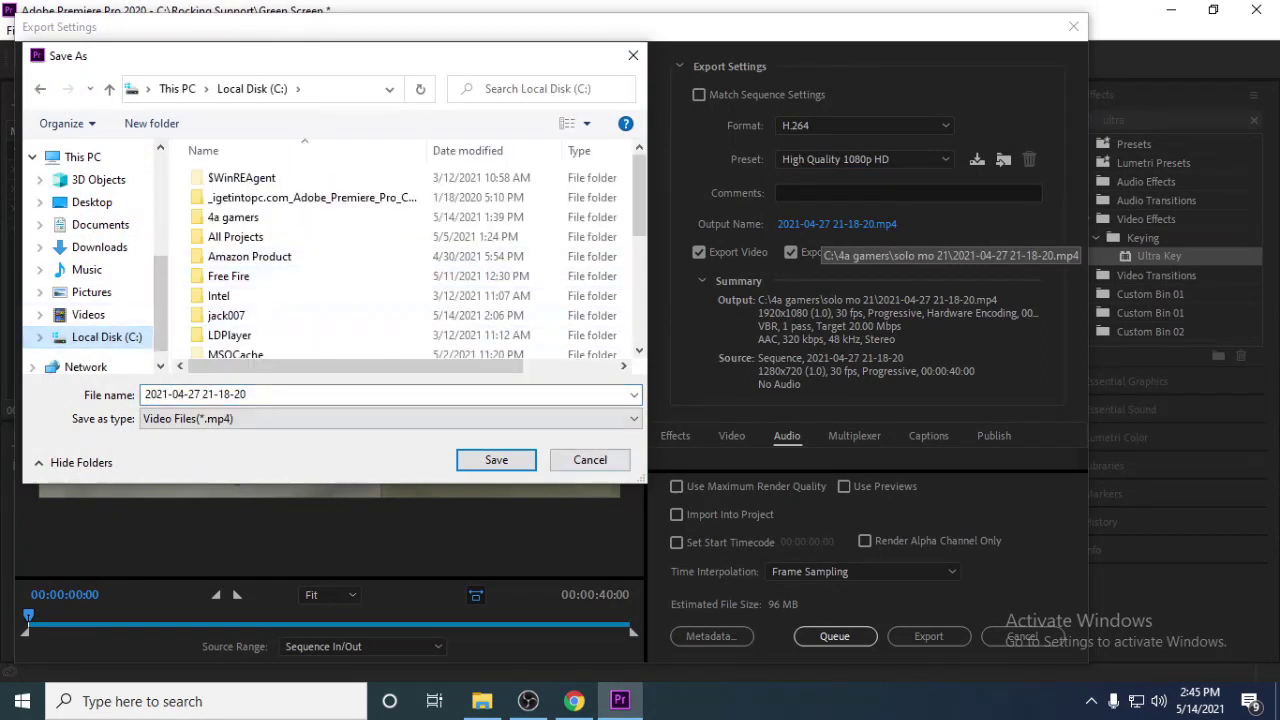
{"action": "left_click", "coordinate": [496, 459]}
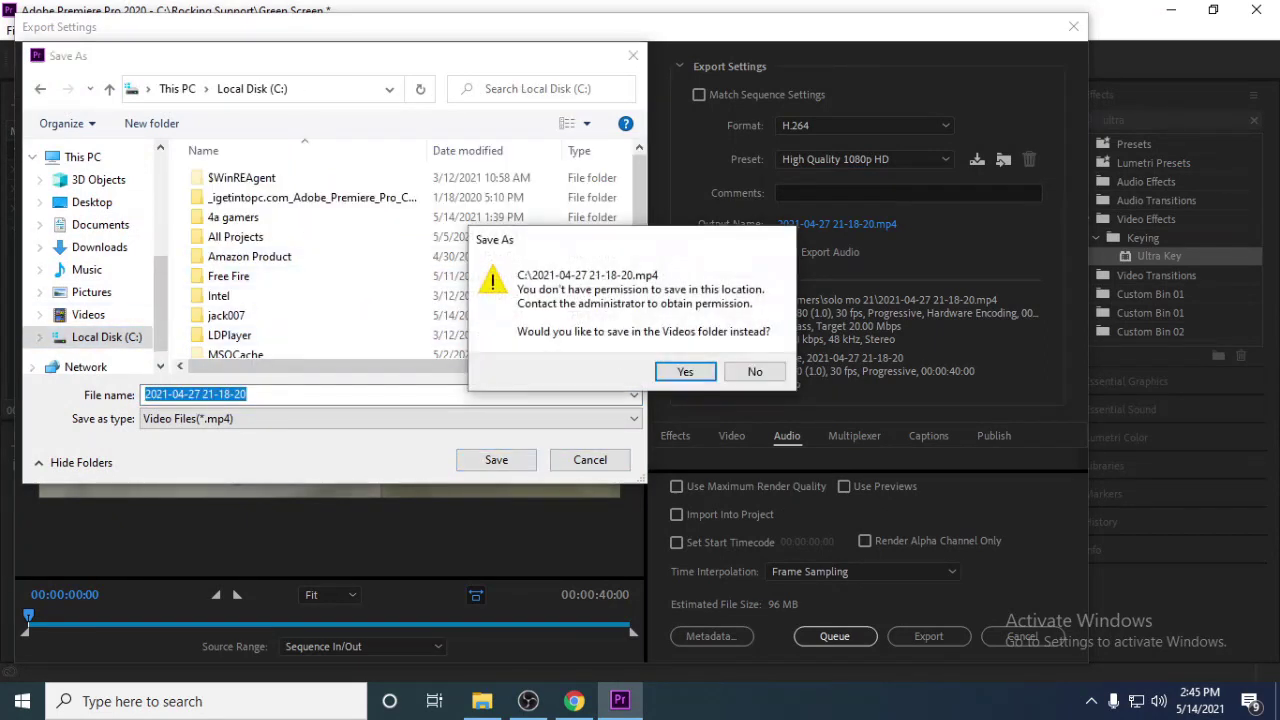
{"action": "left_click", "coordinate": [755, 371]}
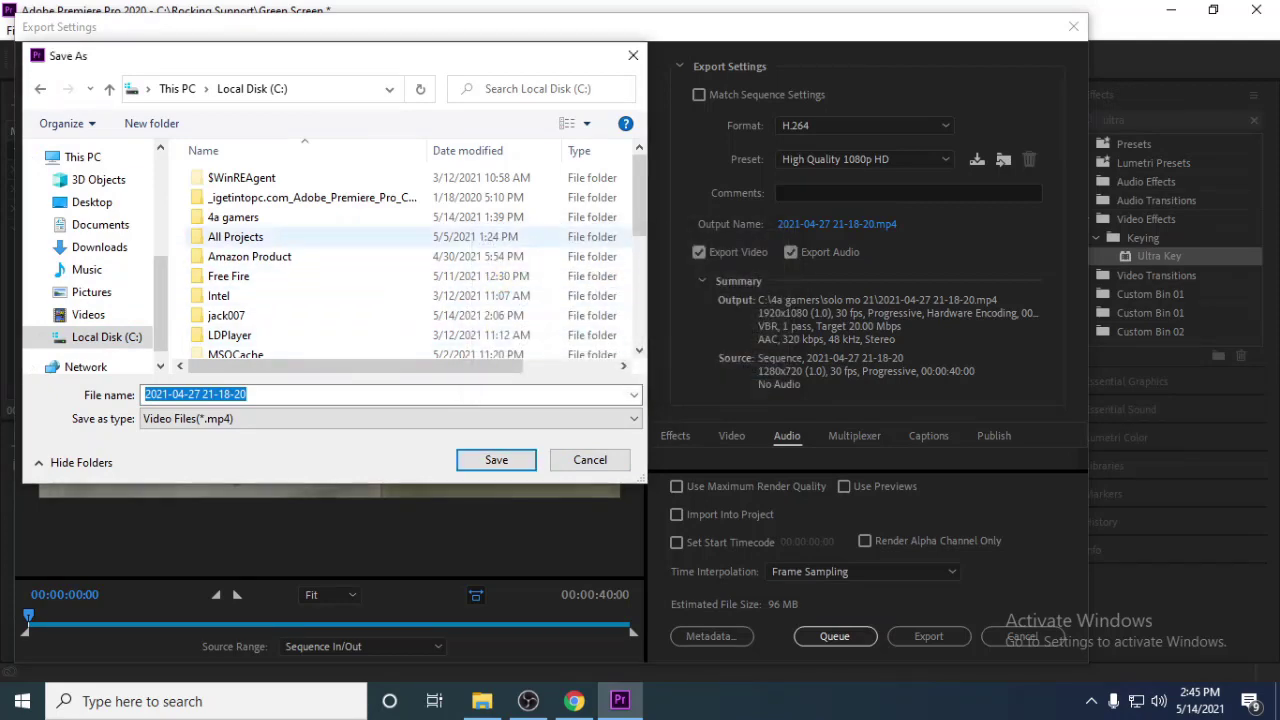
{"action": "double_click", "coordinate": [233, 217]}
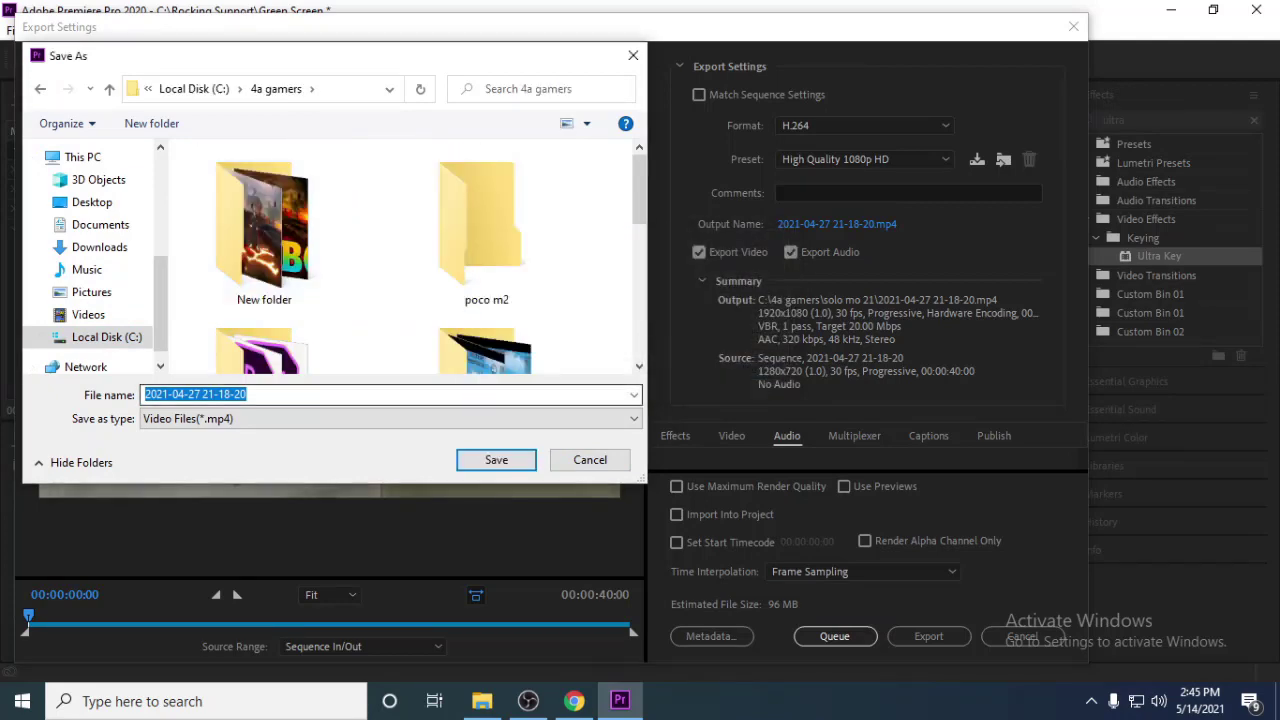
{"action": "left_click", "coordinate": [496, 460]}
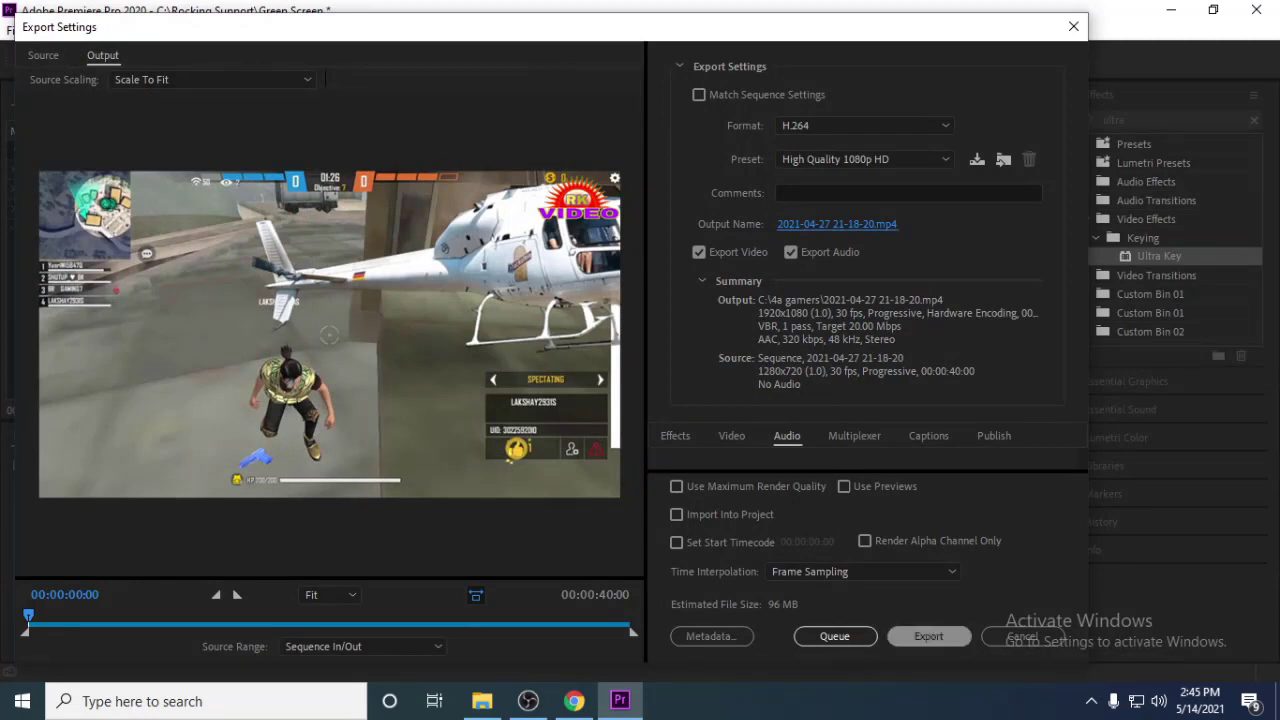
{"action": "left_click", "coordinate": [928, 636]}
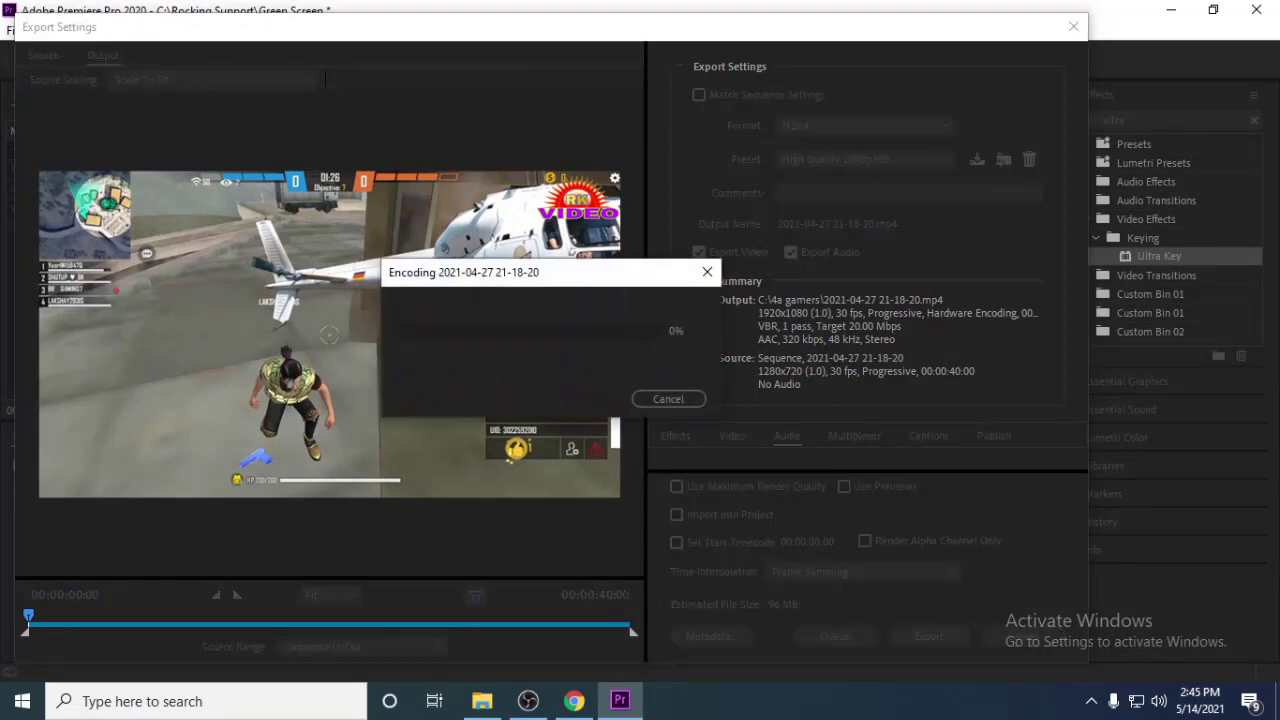